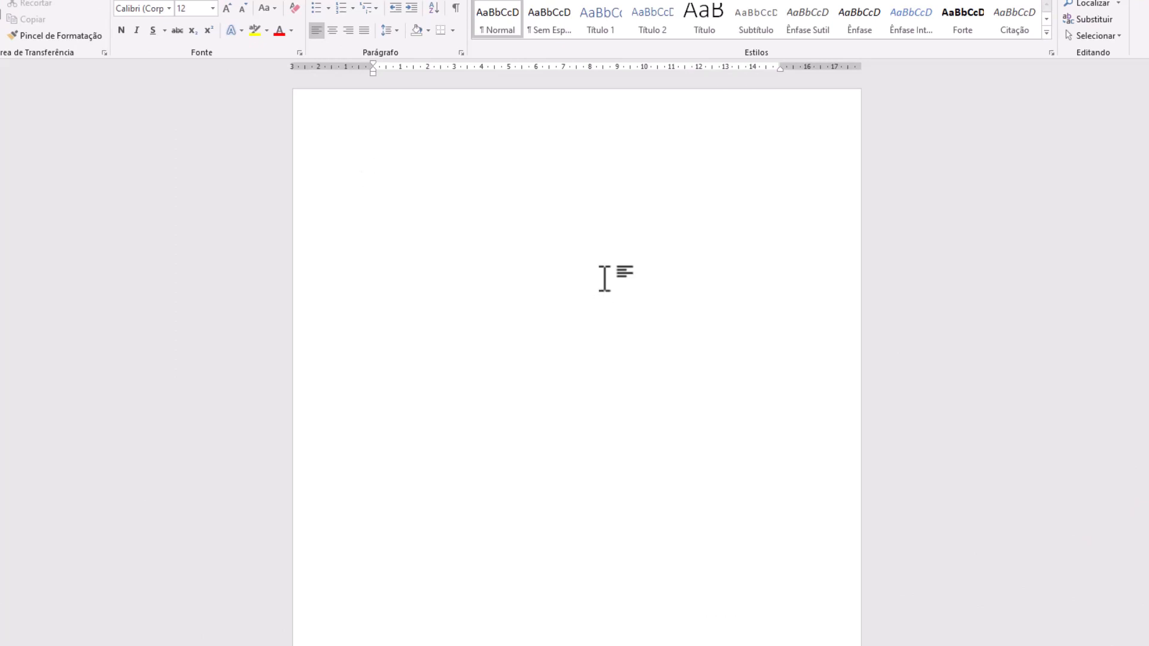
# Generate placeholder text in the blank document with the formula =rand(4,8).
pyautogui.write('=ran')
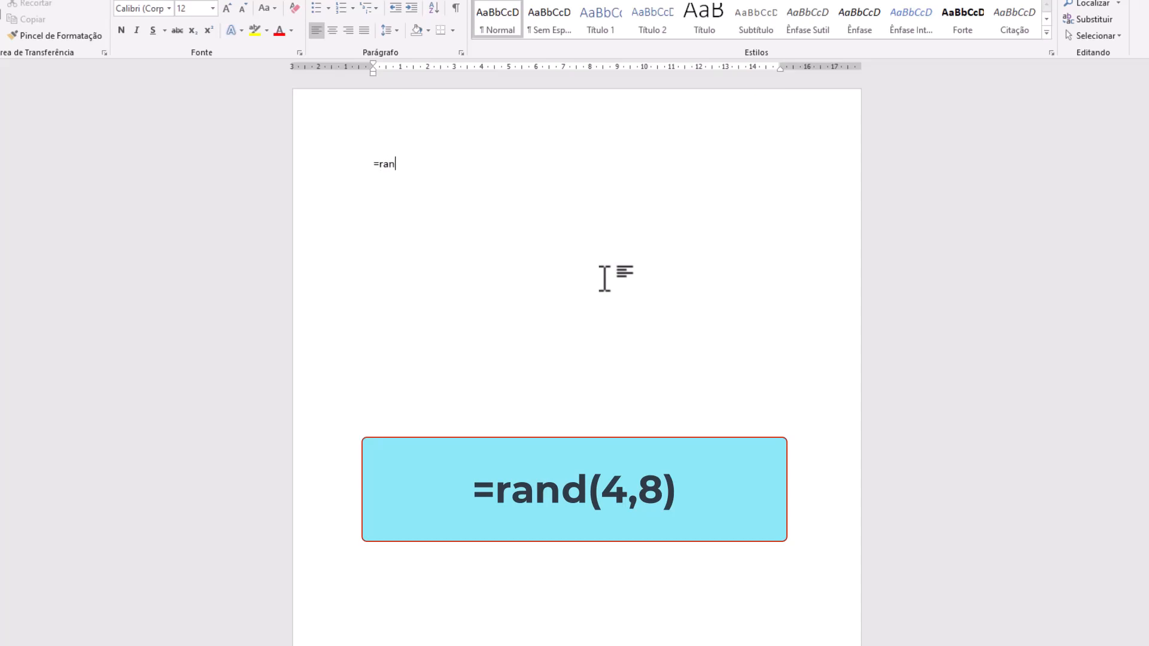
pyautogui.write('d(4, 8)')
pyautogui.press('Return')
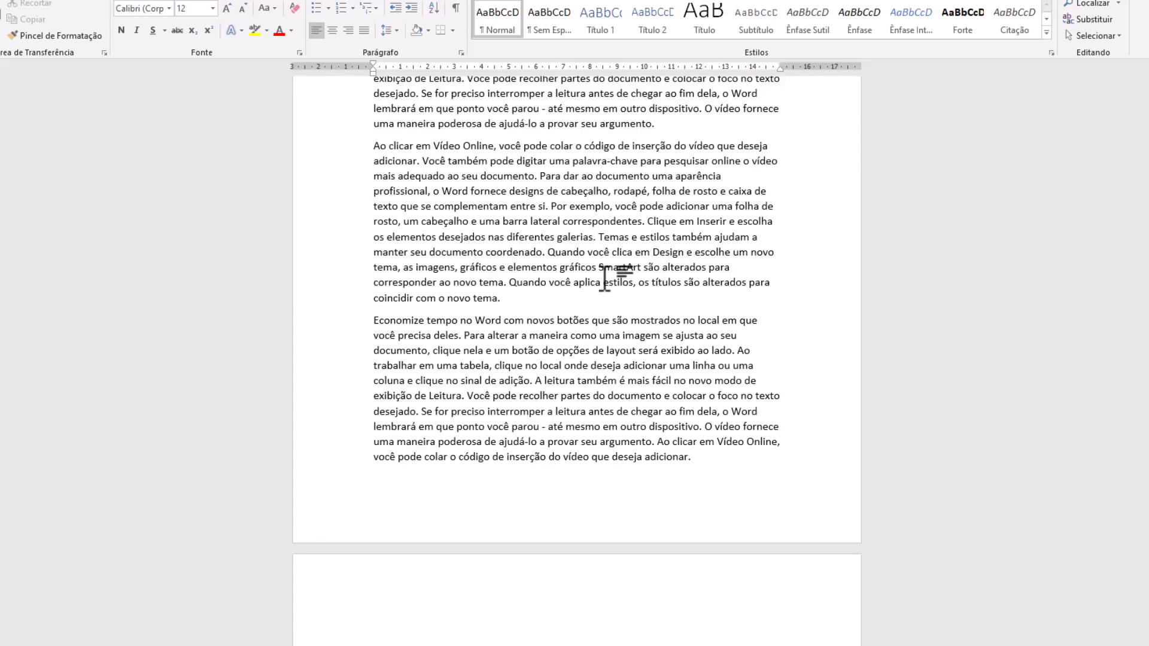
pyautogui.scroll(7, 539, 240)
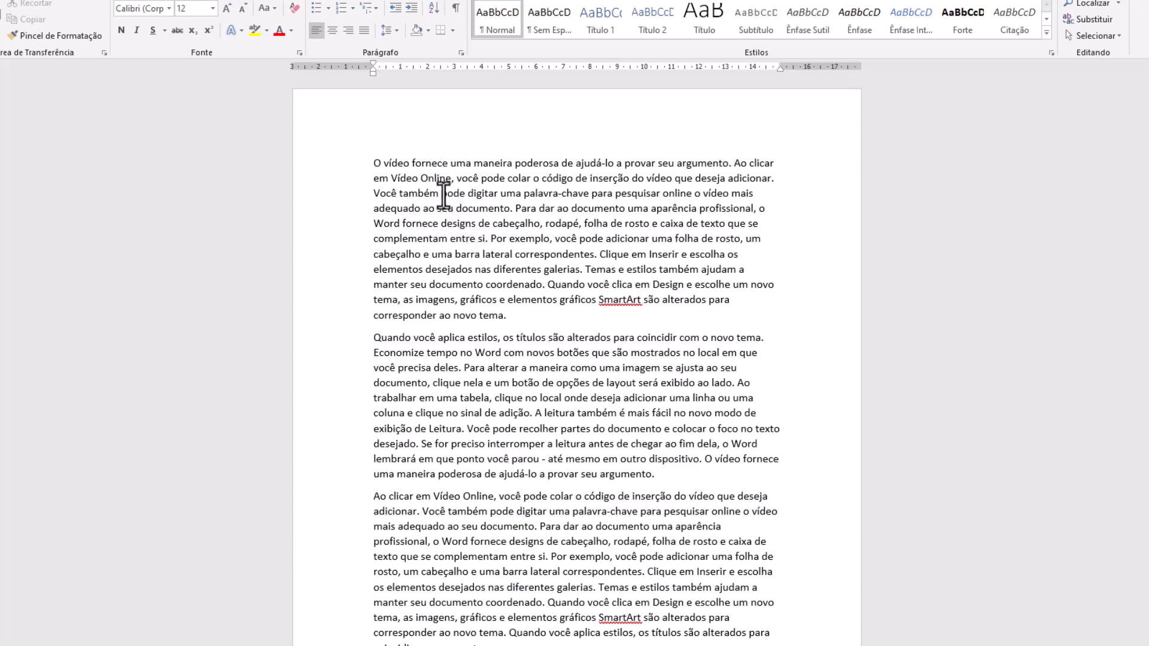
# Select the word "fornece", and the whole sentences beginning "O vídeo fornece" and "Você também pode digitar", one after another.
pyautogui.doubleClick(432, 165)
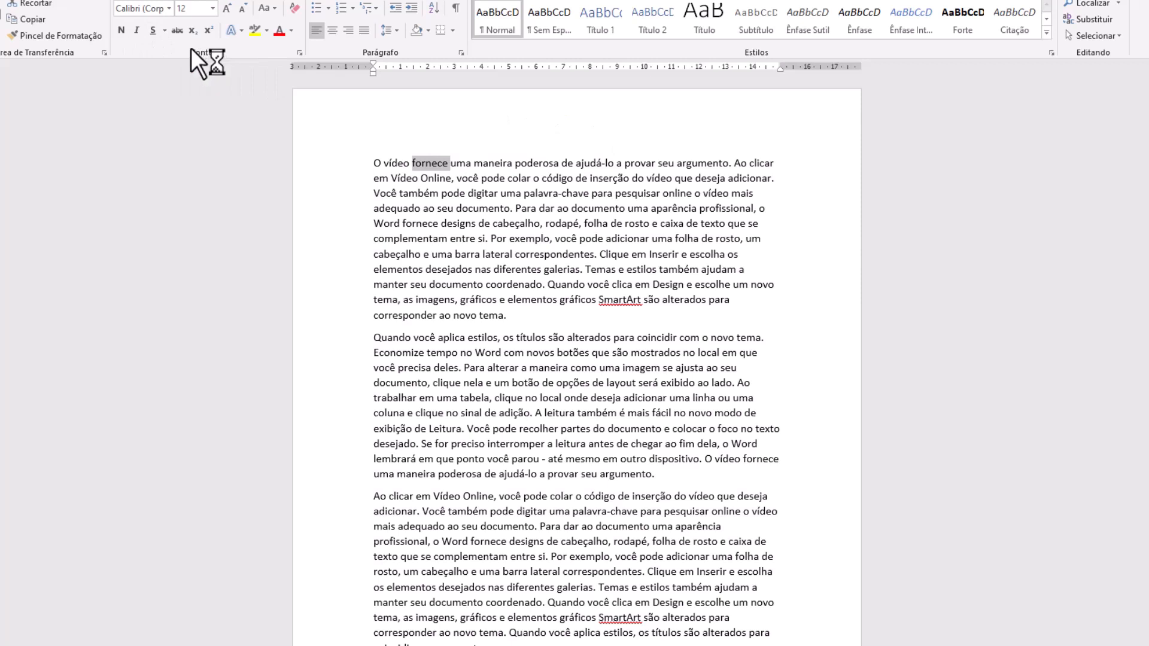
pyautogui.press('Right')
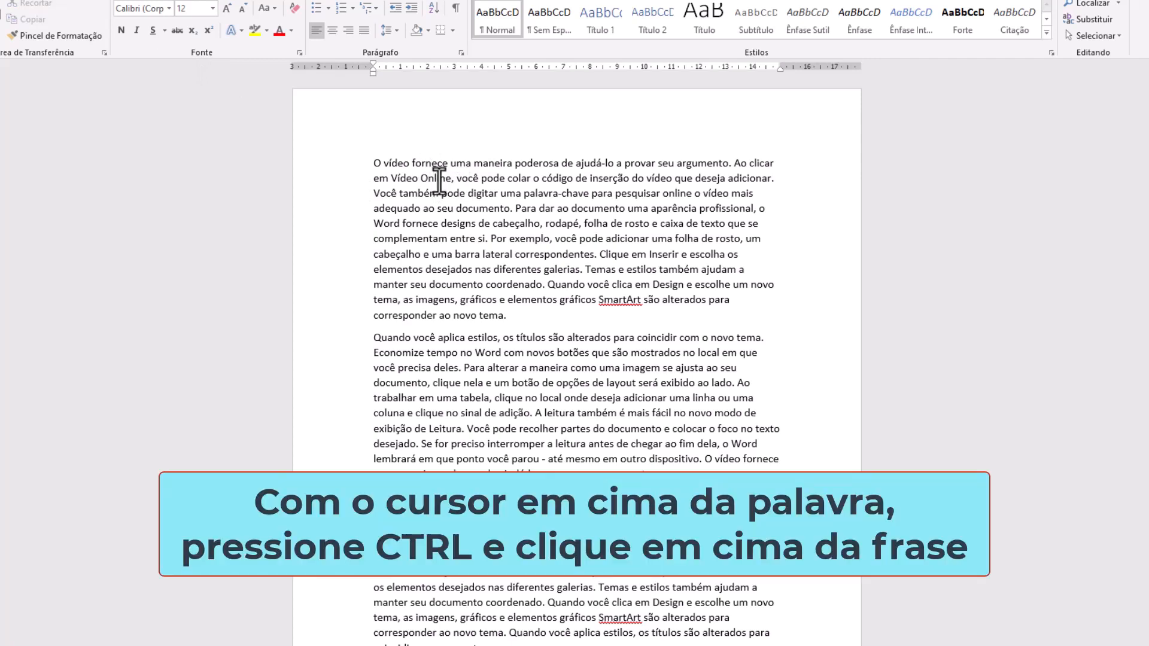
pyautogui.keyDown('ctrl'); pyautogui.click(432, 164); pyautogui.keyUp('ctrl')
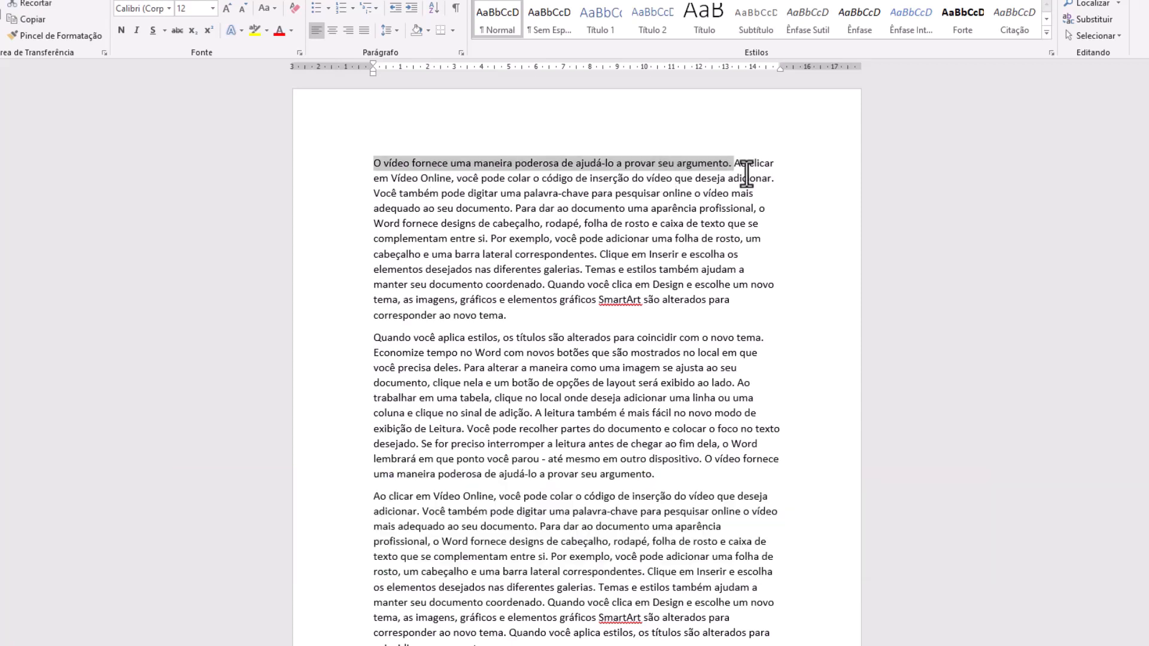
pyautogui.click(442, 192)
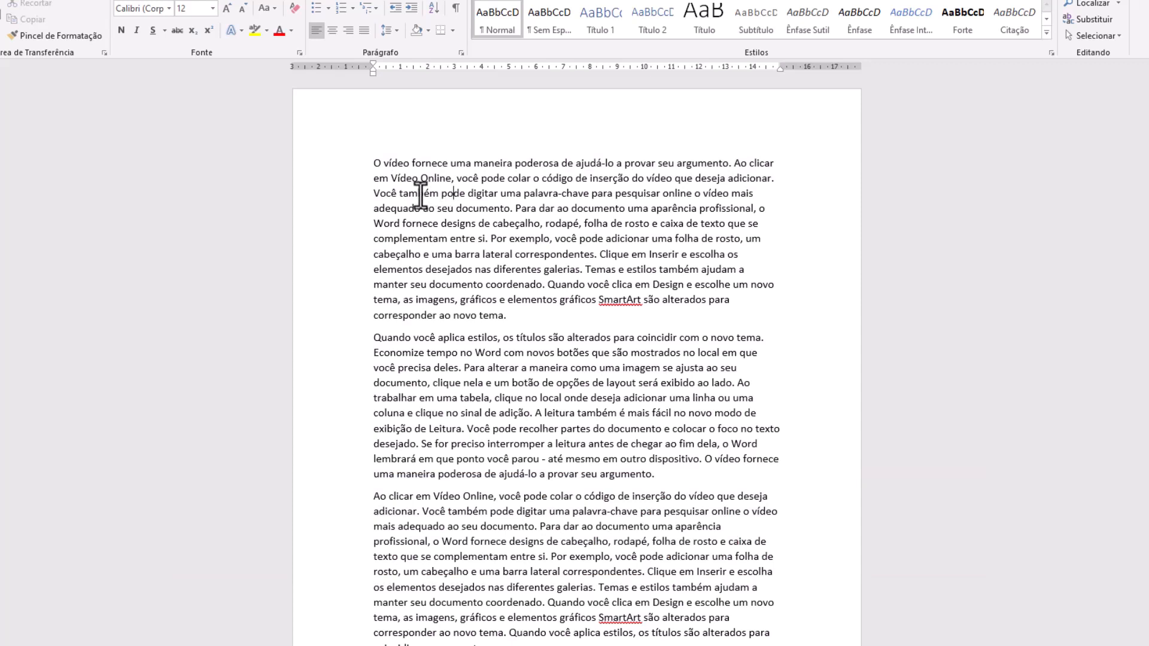
pyautogui.keyDown('ctrl'); pyautogui.click(419, 194); pyautogui.keyUp('ctrl')
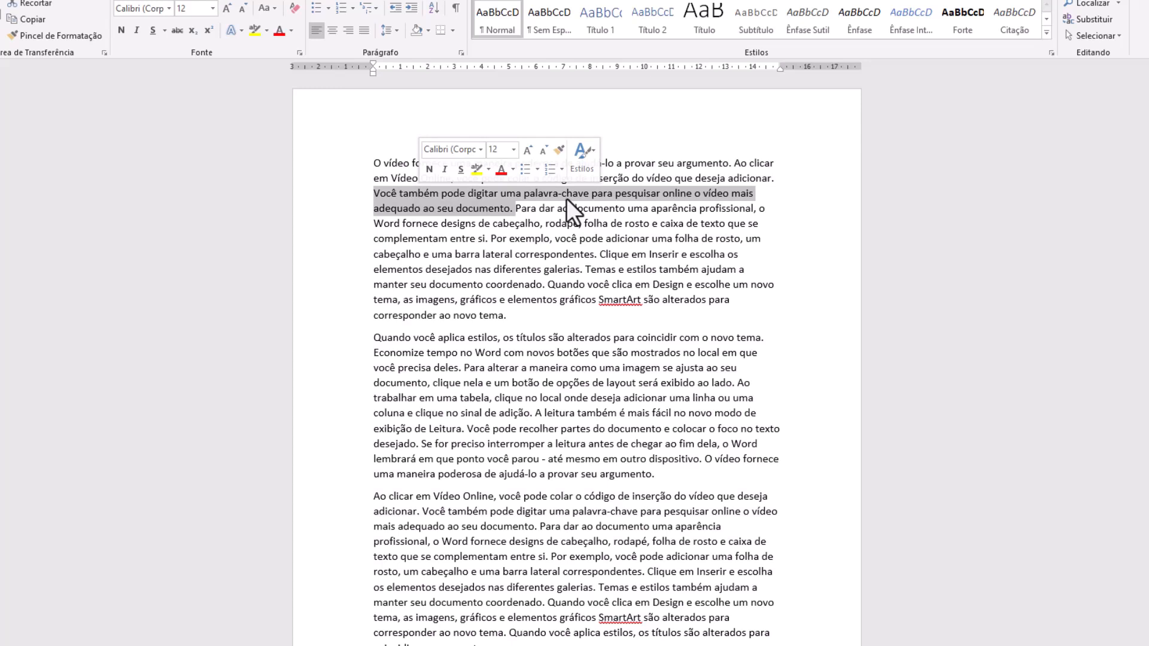
pyautogui.click(531, 208)
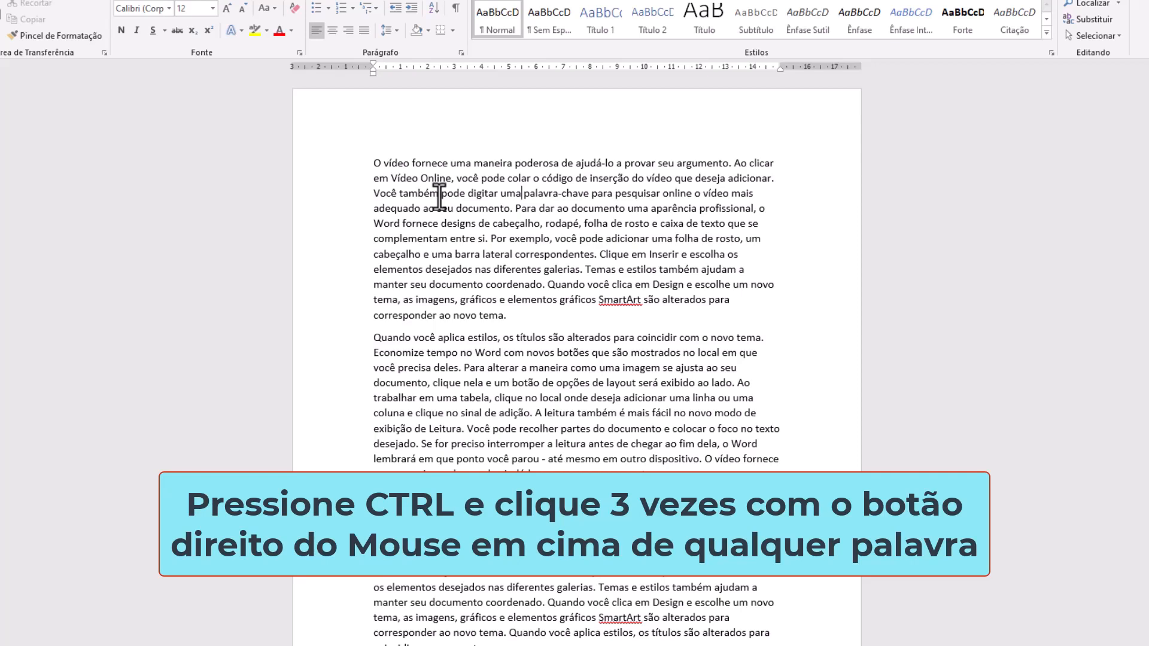
# Select the entire first paragraph, and separately only the passage from "Você também pode digitar" through "complementam entre si".
pyautogui.tripleClick(435, 173)
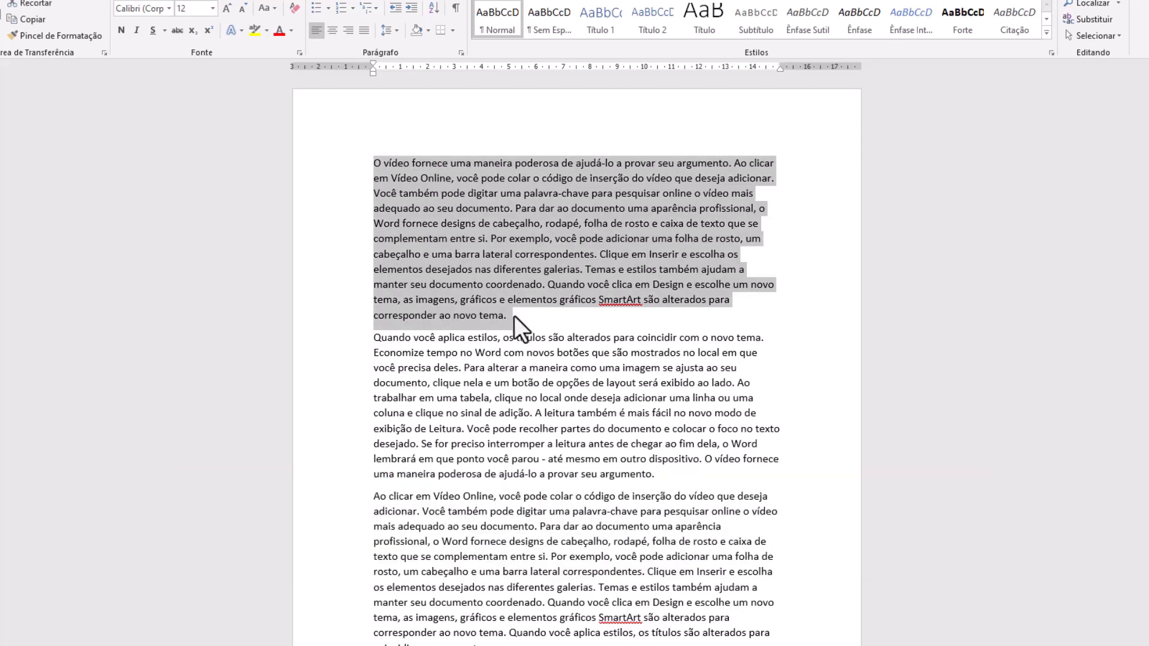
pyautogui.click(522, 318)
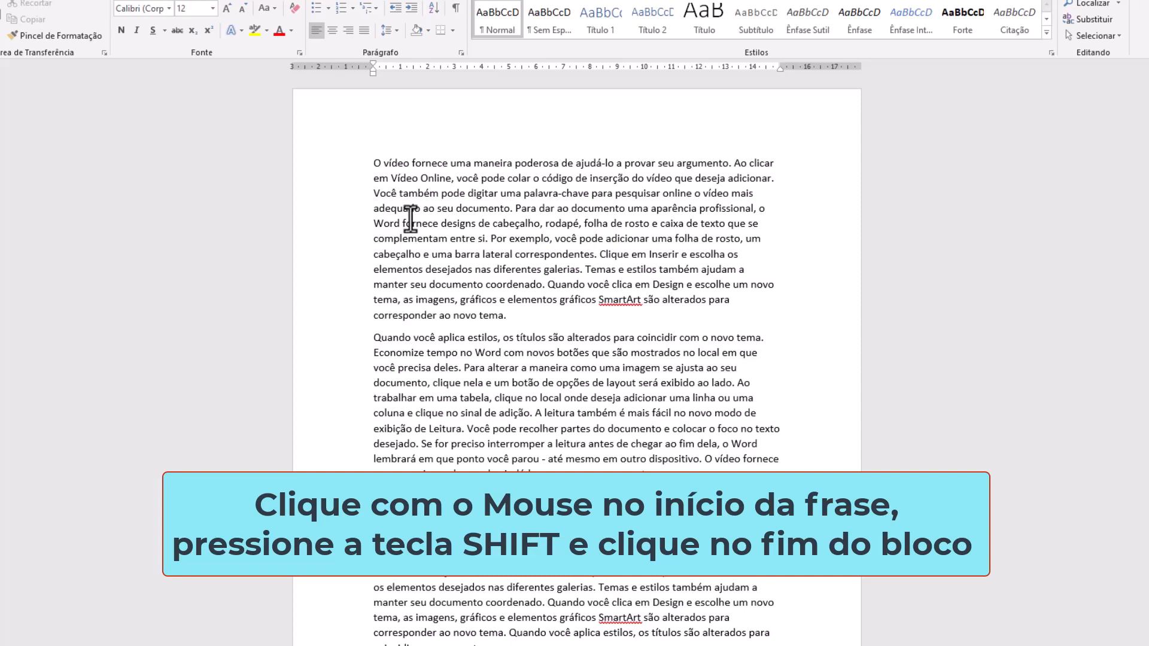
pyautogui.keyDown('shift'); pyautogui.click(485, 238); pyautogui.keyUp('shift')
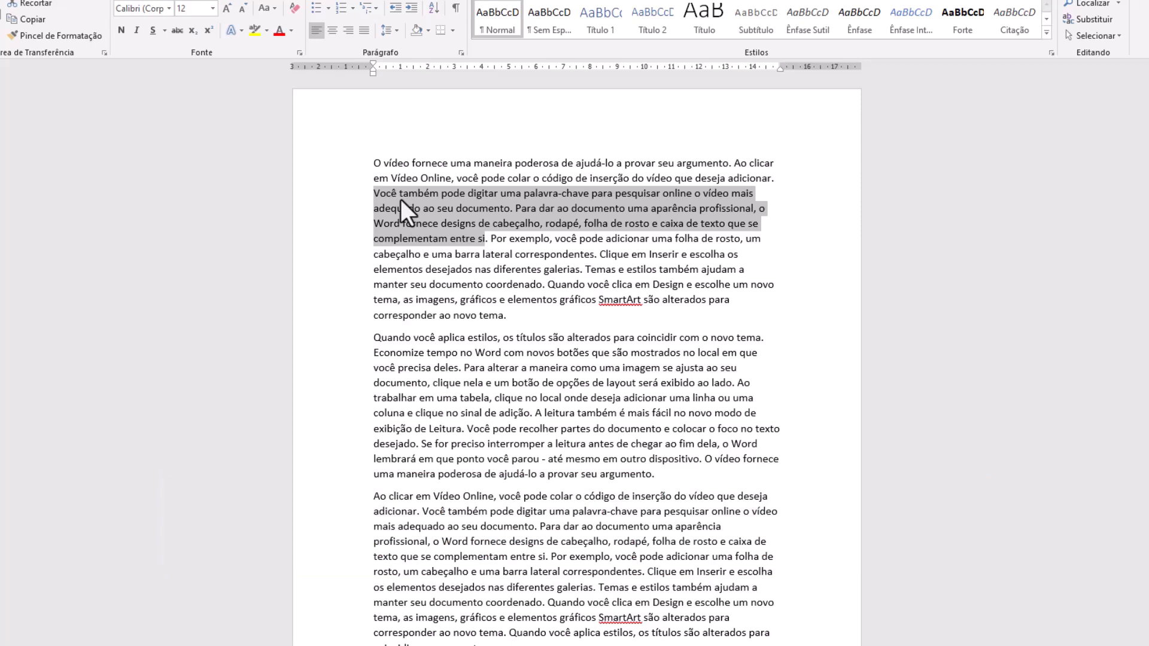
pyautogui.click(490, 240)
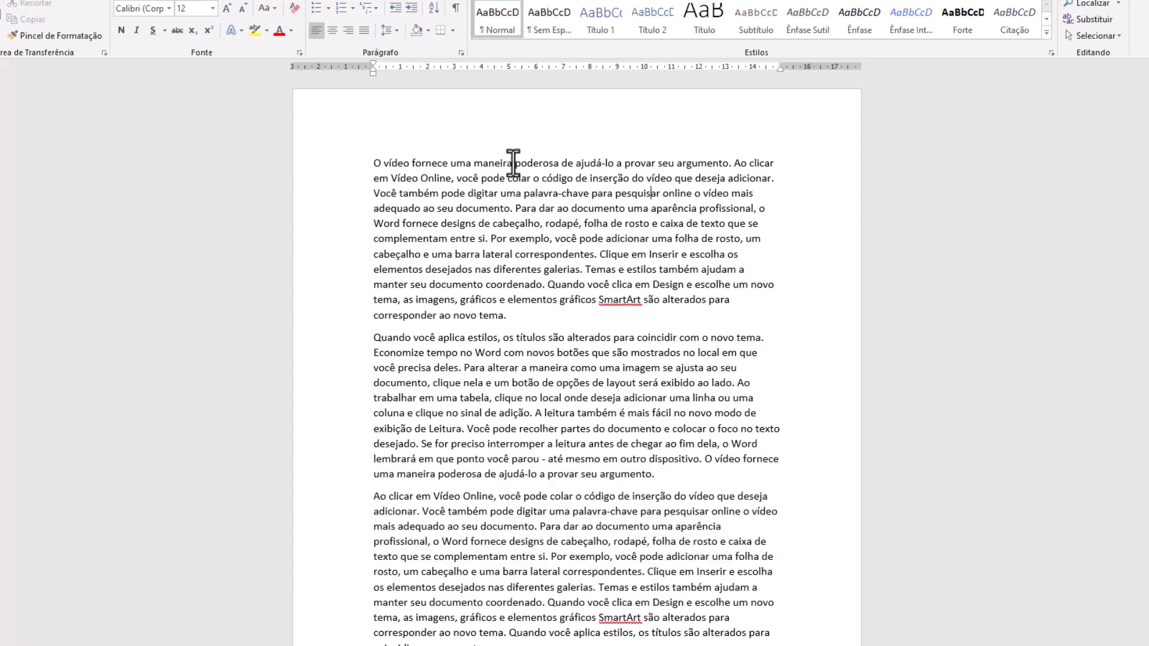
# Bold a rectangular column of text inside the first paragraph, from "poderosa" down to "SmartArt são", and undo the bolding.
pyautogui.moveTo(514, 162); pyautogui.dragTo(659, 297)
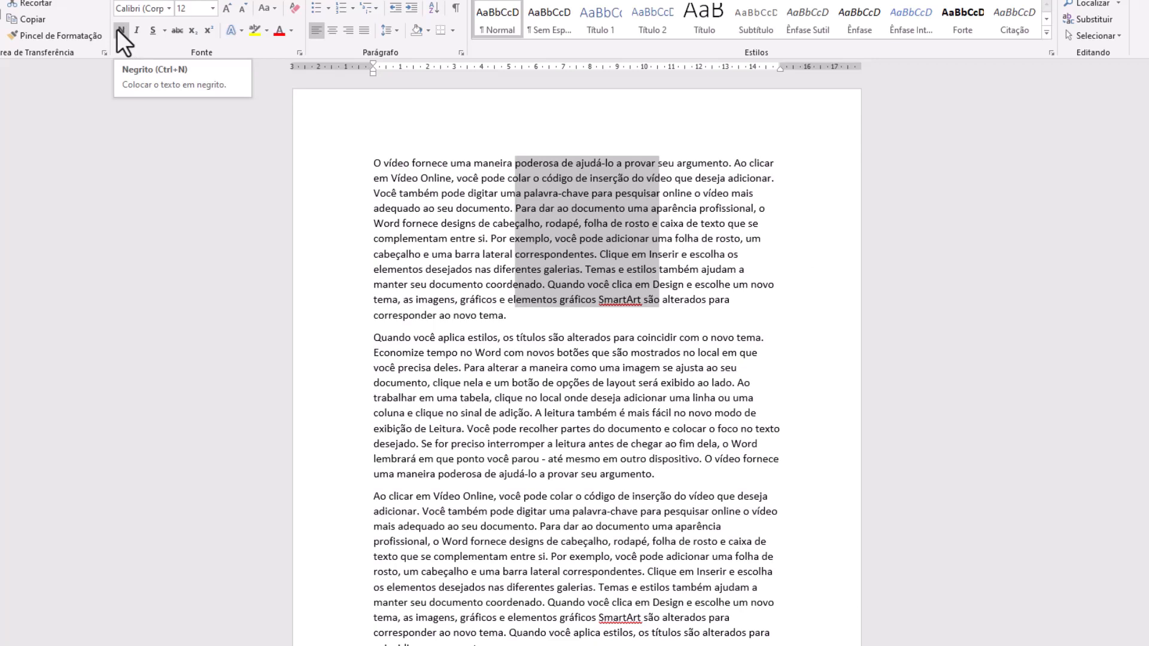
pyautogui.hotkey('ctrl', 'z')
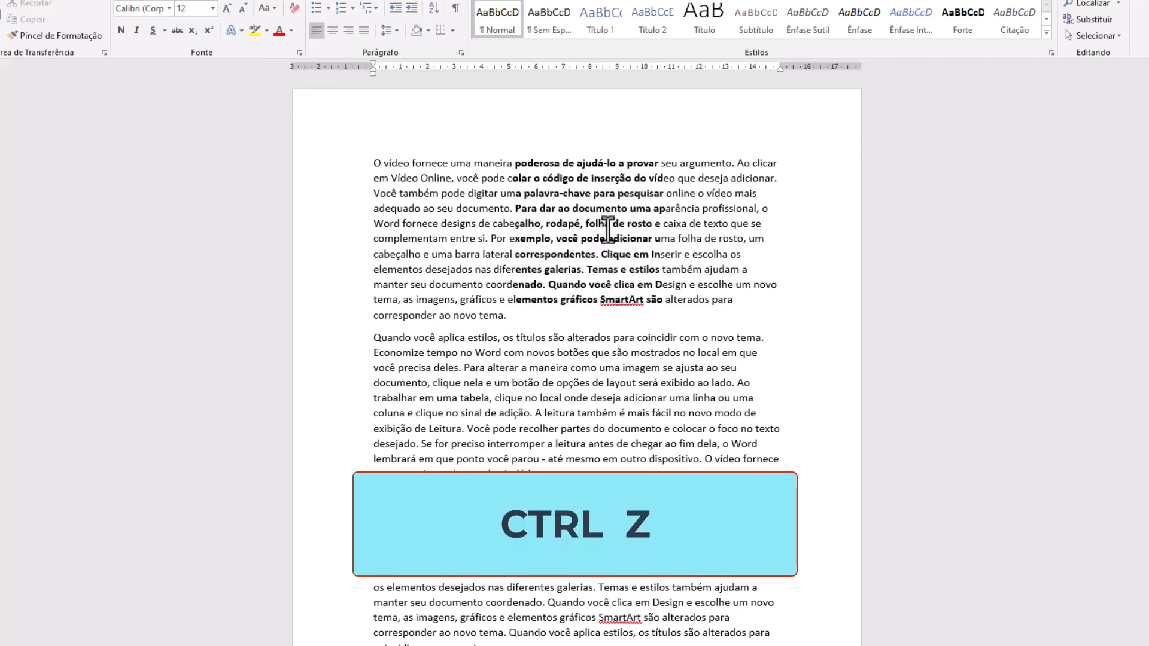
pyautogui.hotkey('ctrl', 'z')
# Switch to Exemplos.docx and remove the automatic numbering from the second list.
pyautogui.click(477, 645)
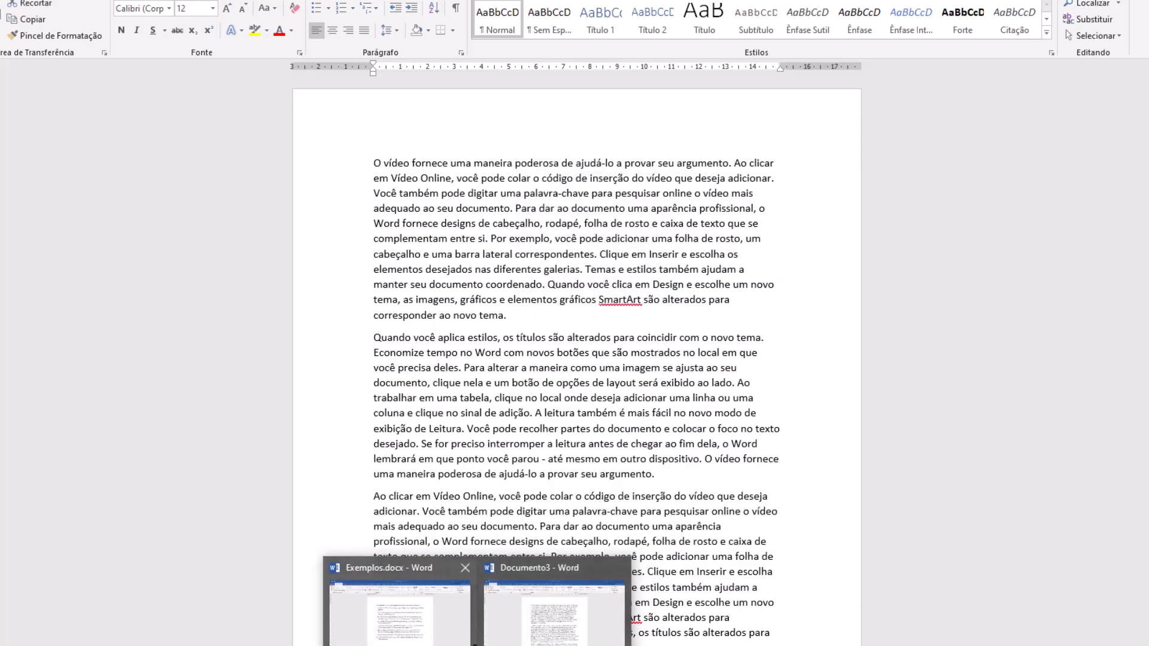
pyautogui.click(419, 630)
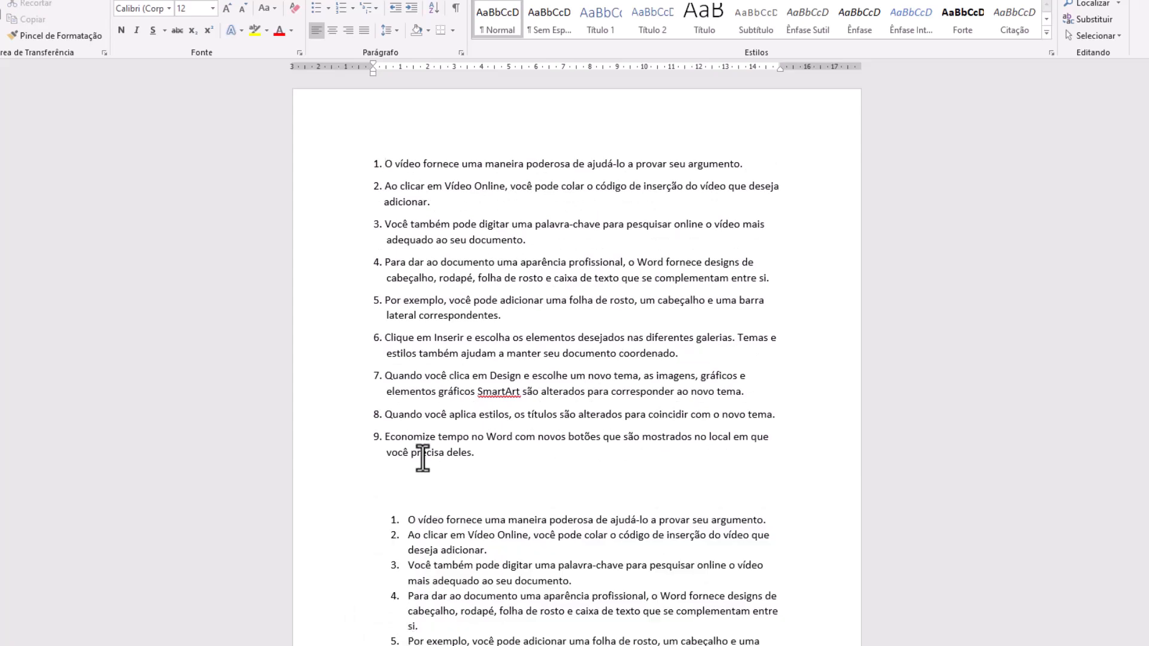
pyautogui.scroll(-5, 423, 458)
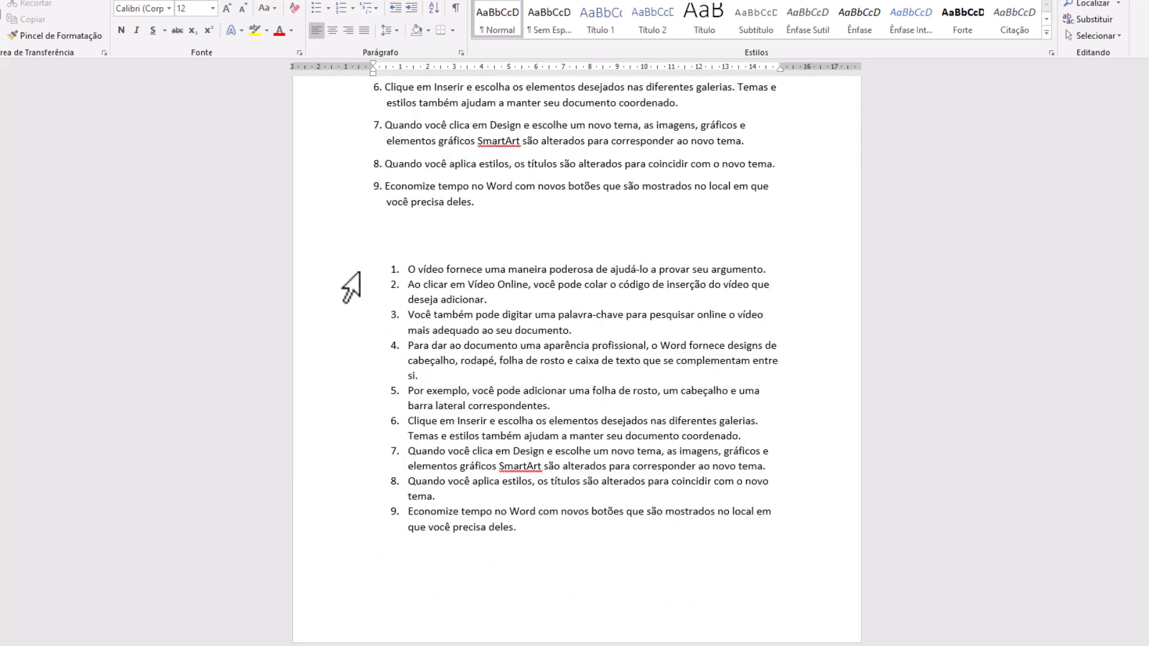
pyautogui.moveTo(357, 274); pyautogui.dragTo(376, 539)
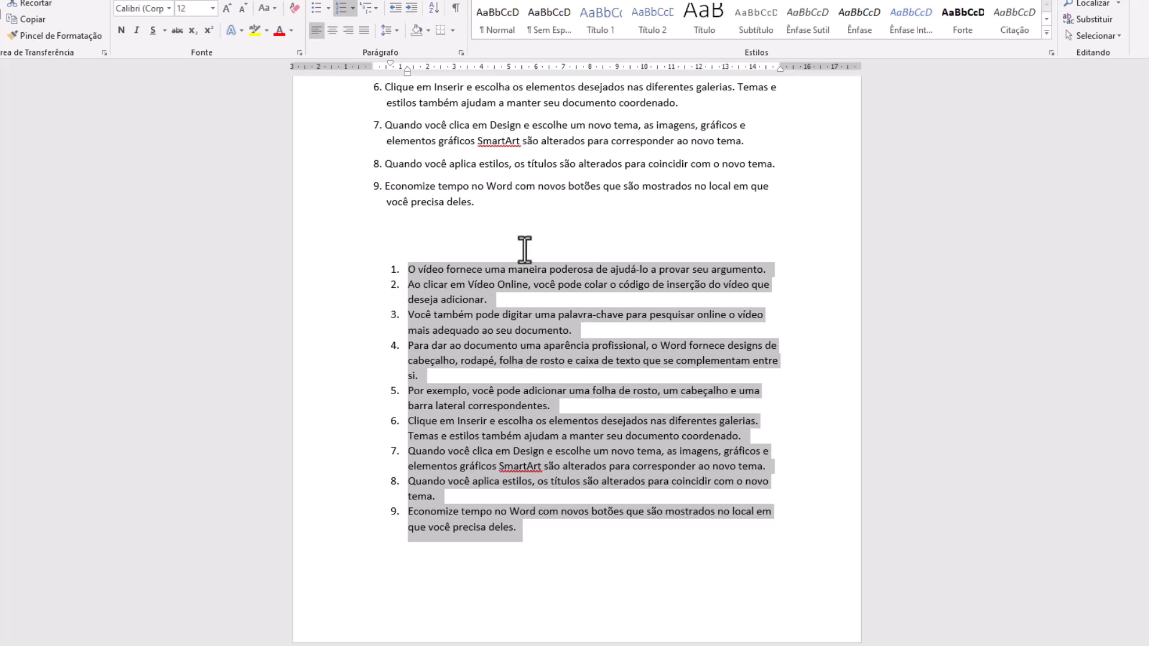
pyautogui.click(340, 5)
pyautogui.click(341, 6)
pyautogui.click(341, 9)
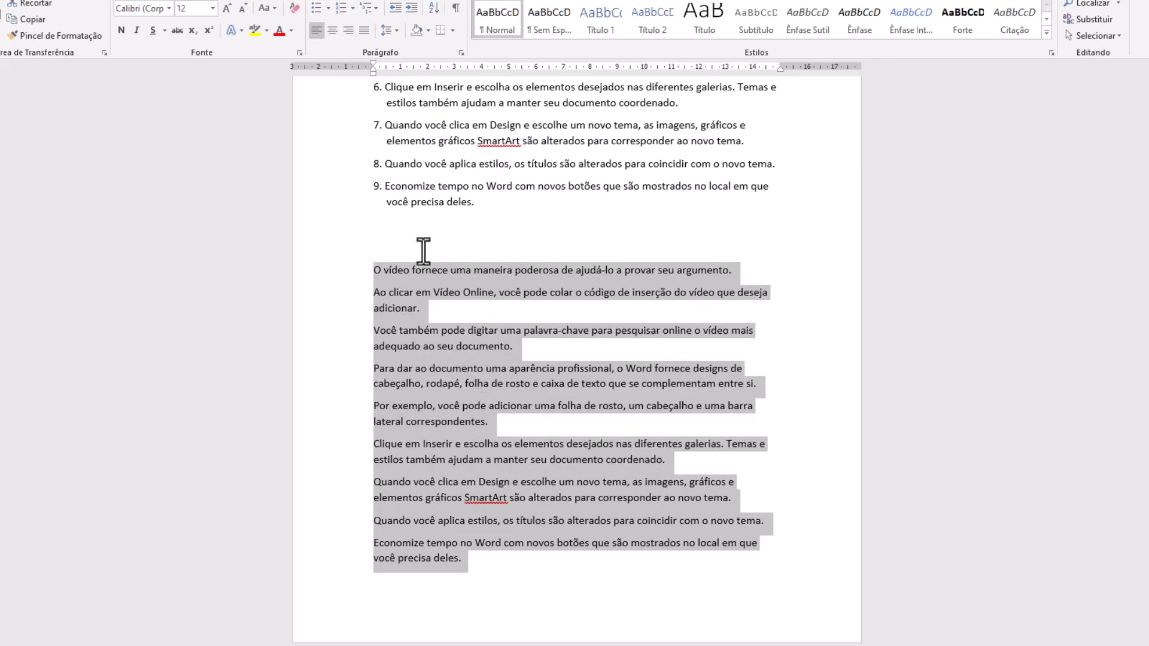
pyautogui.click(441, 270)
# Delete the manually typed numbers 1. to 9. from the first list as one vertical block, leaving the sentences intact.
pyautogui.scroll(4, 371, 157)
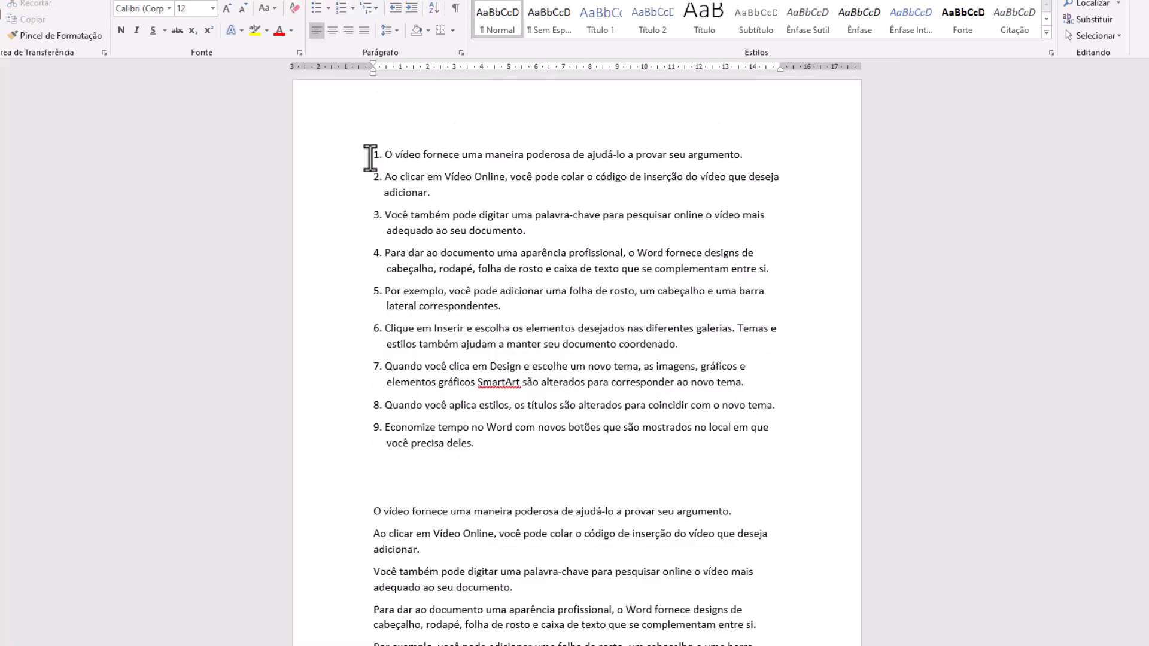
pyautogui.moveTo(371, 158); pyautogui.dragTo(441, 429)
pyautogui.click(497, 450)
pyautogui.click(373, 155)
pyautogui.moveTo(372, 154); pyautogui.dragTo(383, 434)
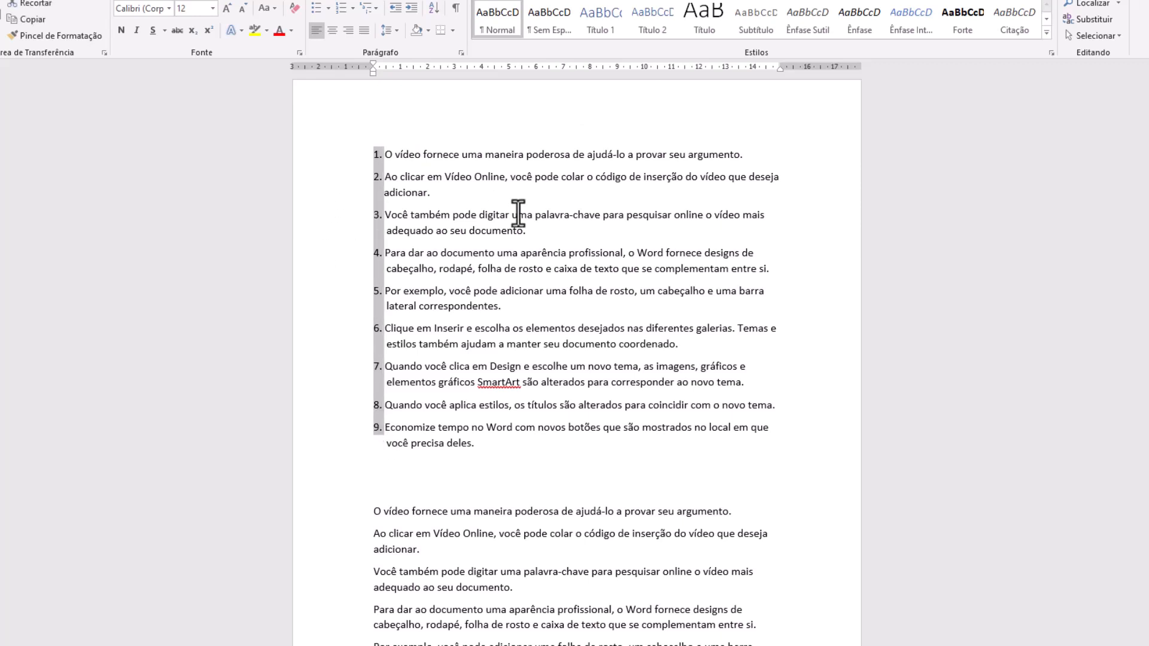
pyautogui.press('Delete')
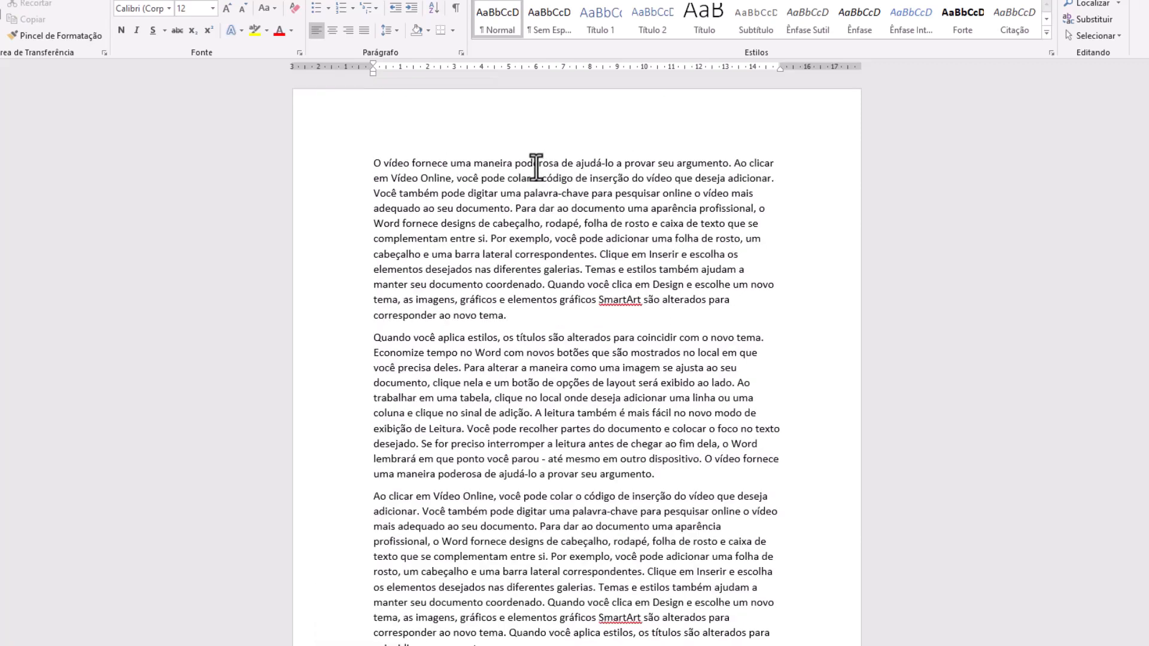
# Bold the word "poderosa" in the first paragraph and repeat the same formatting on "pesquisar".
pyautogui.doubleClick(536, 164)
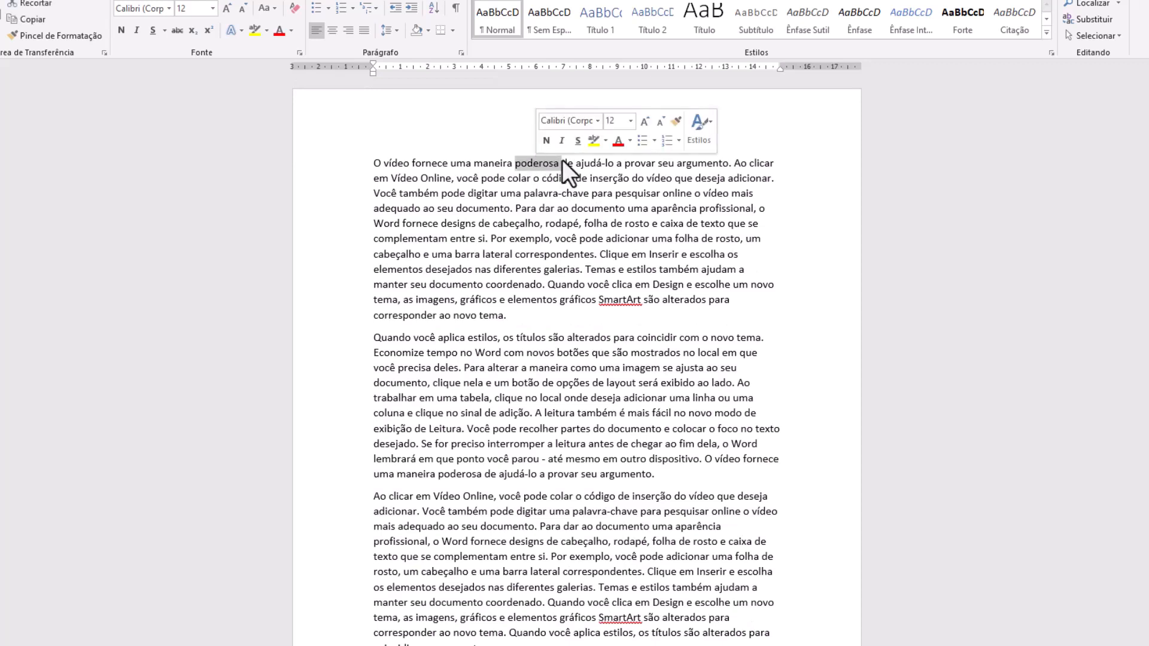
pyautogui.click(513, 145)
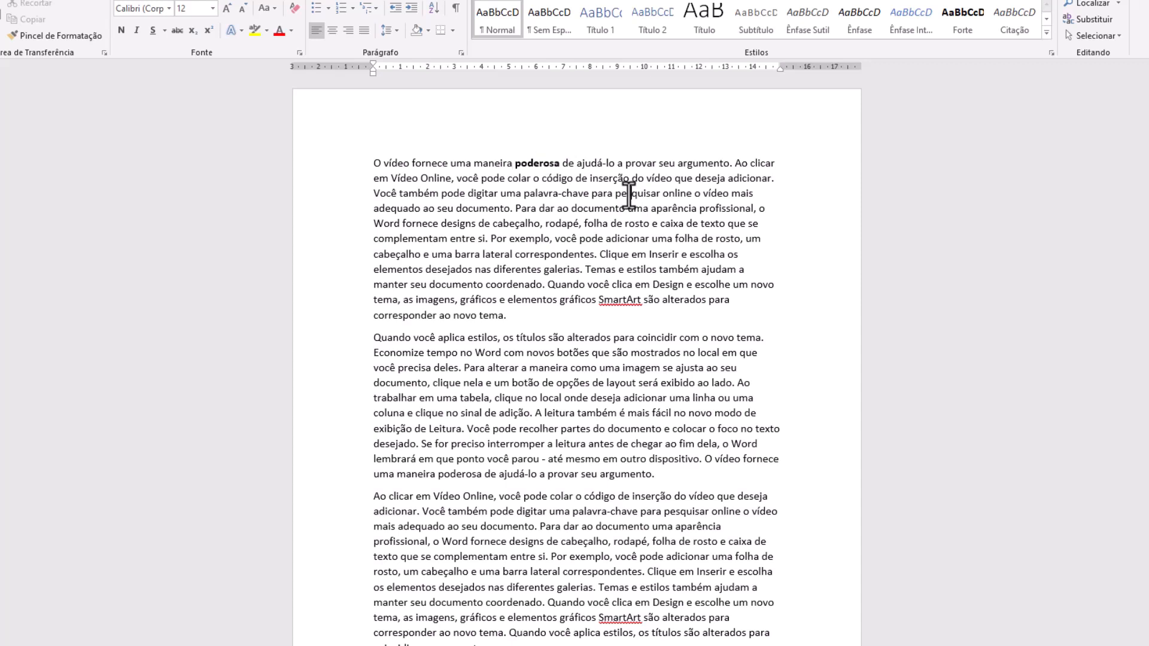
pyautogui.press('F4')
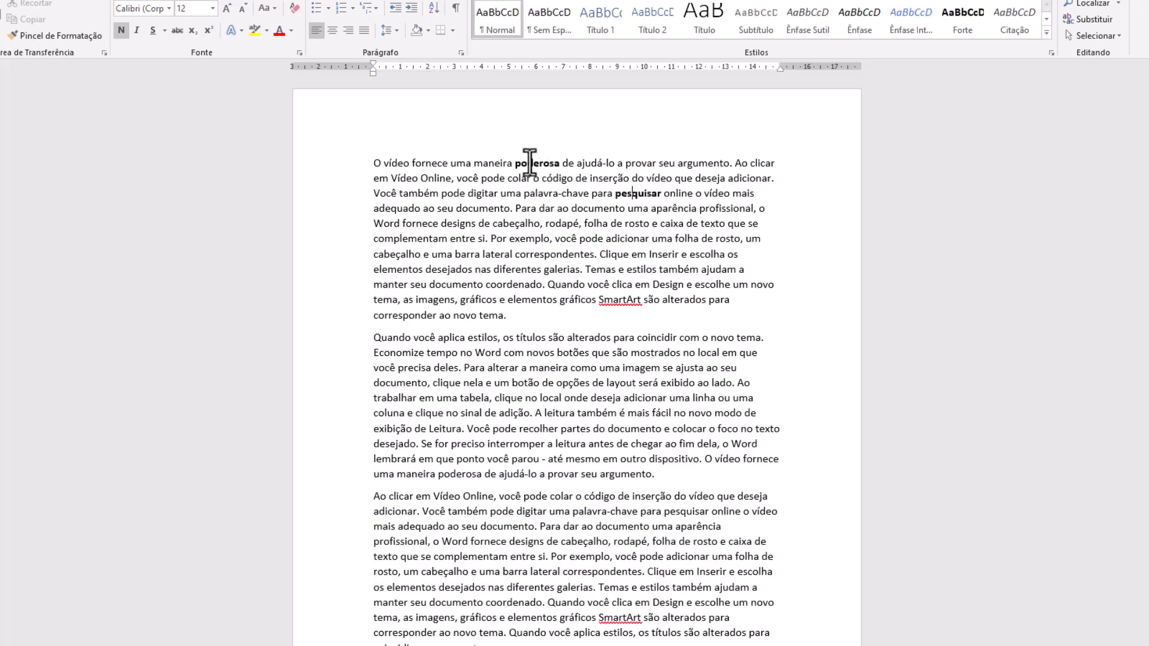
pyautogui.click(513, 226)
pyautogui.hotkey('ctrl', 'b')
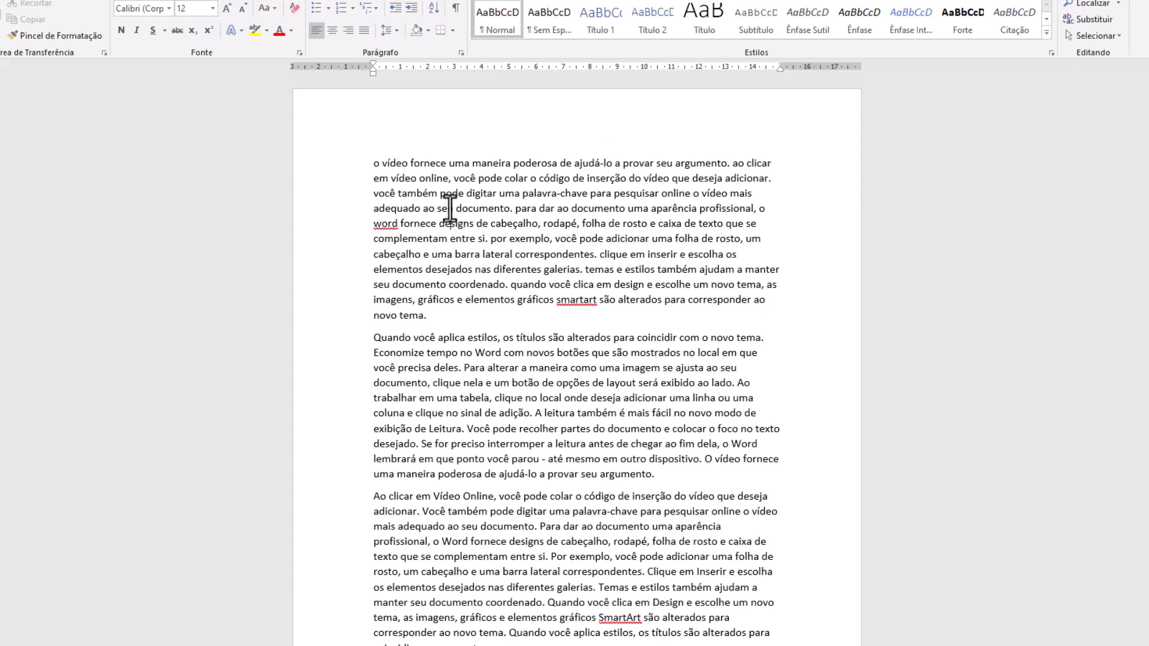
# Try justified, left and right alignment on the first paragraph.
pyautogui.tripleClick(450, 208)
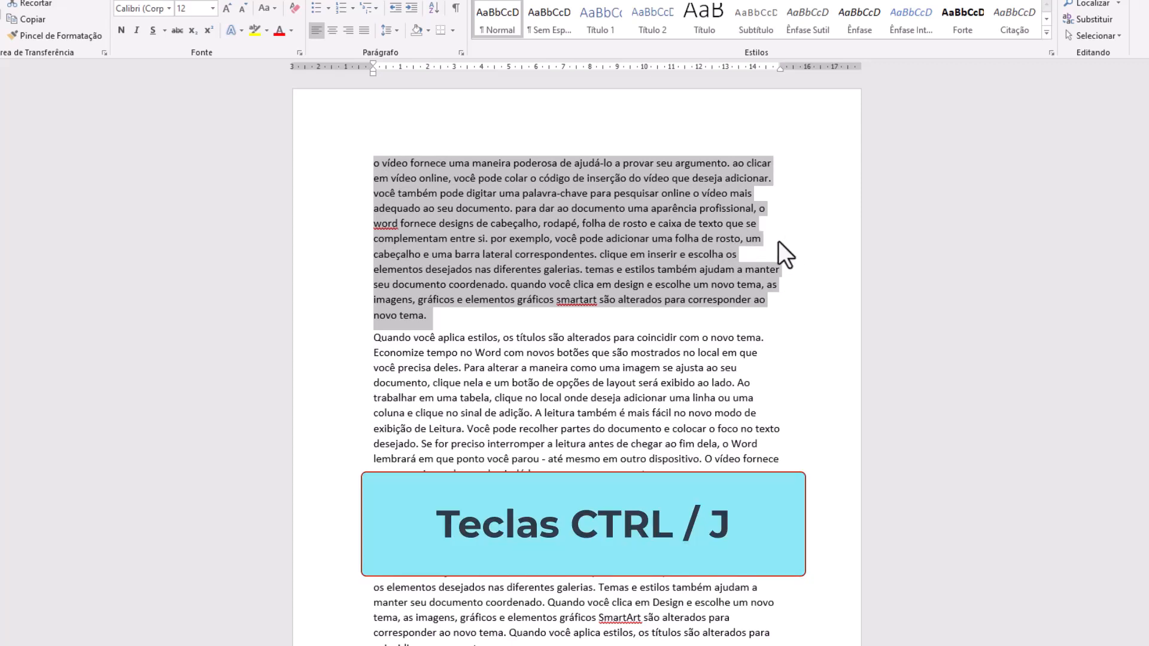
pyautogui.hotkey('ctrl', 'j')
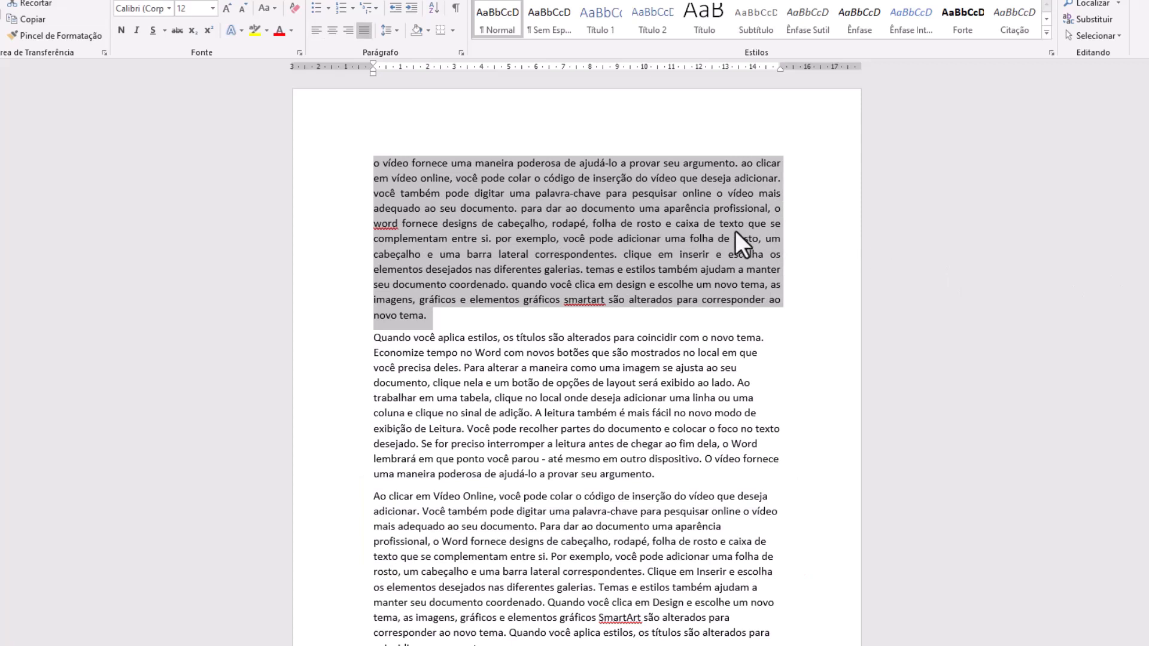
pyautogui.hotkey('ctrl', 'q')
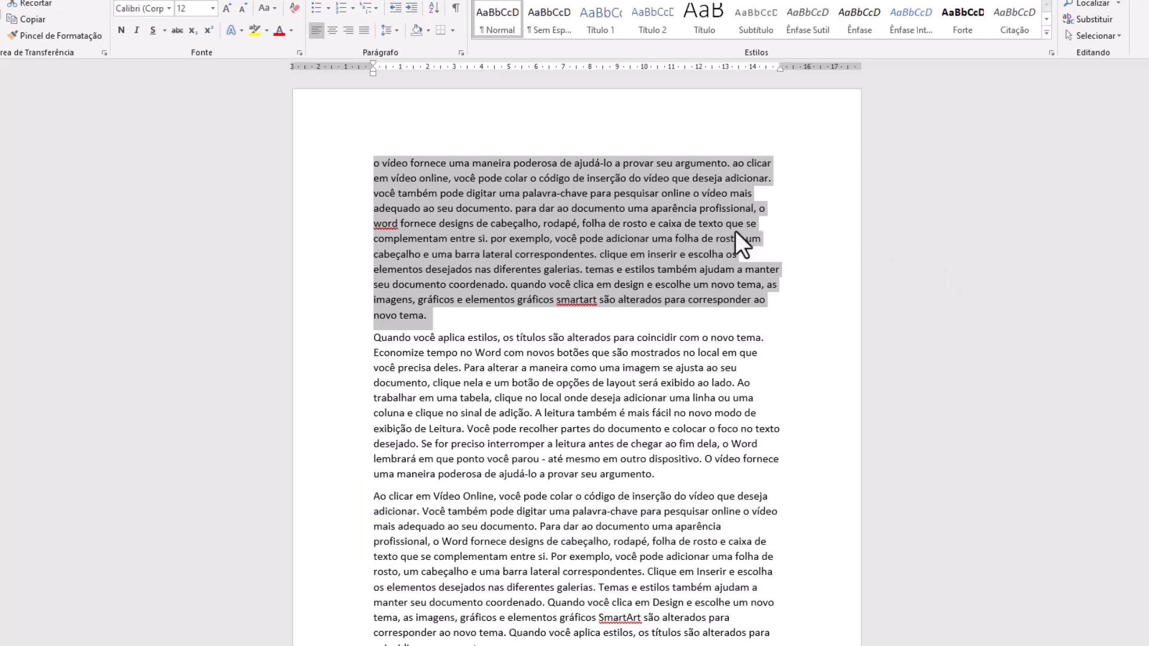
pyautogui.hotkey('ctrl', 'j')
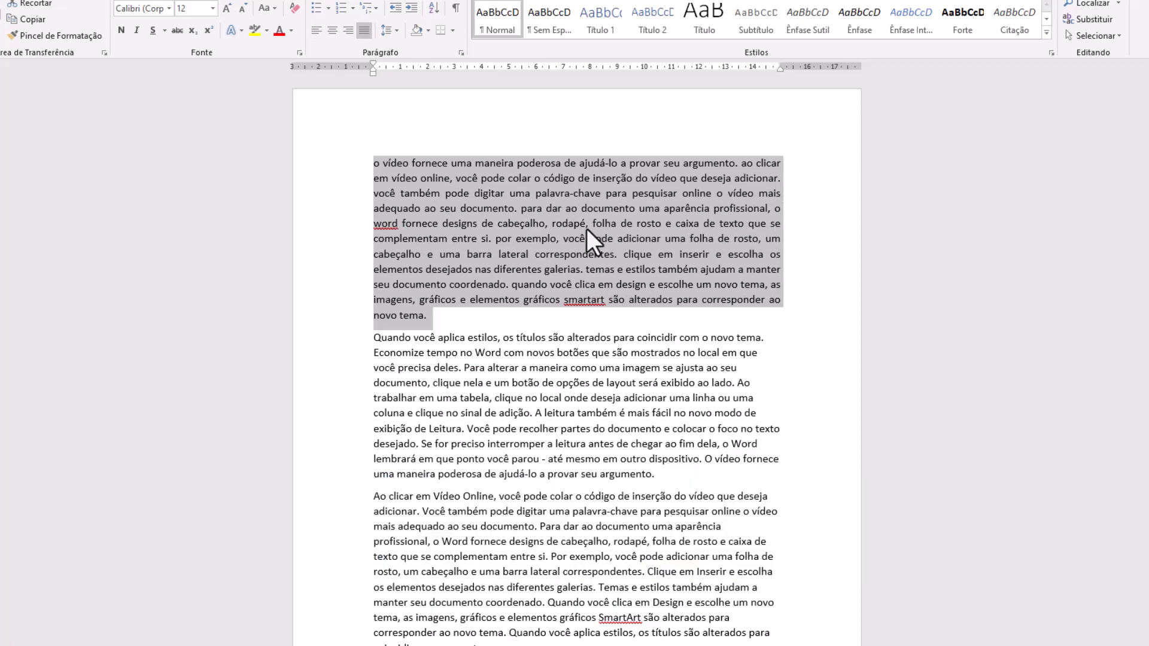
pyautogui.hotkey('ctrl', 'q')
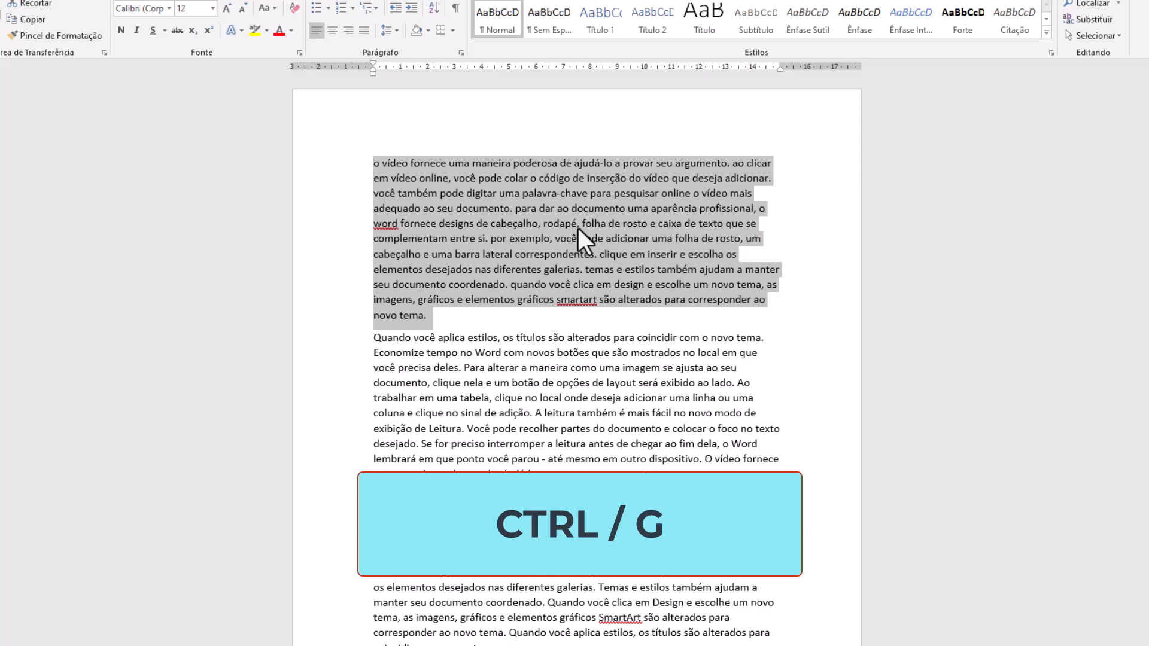
pyautogui.hotkey('ctrl', 'g')
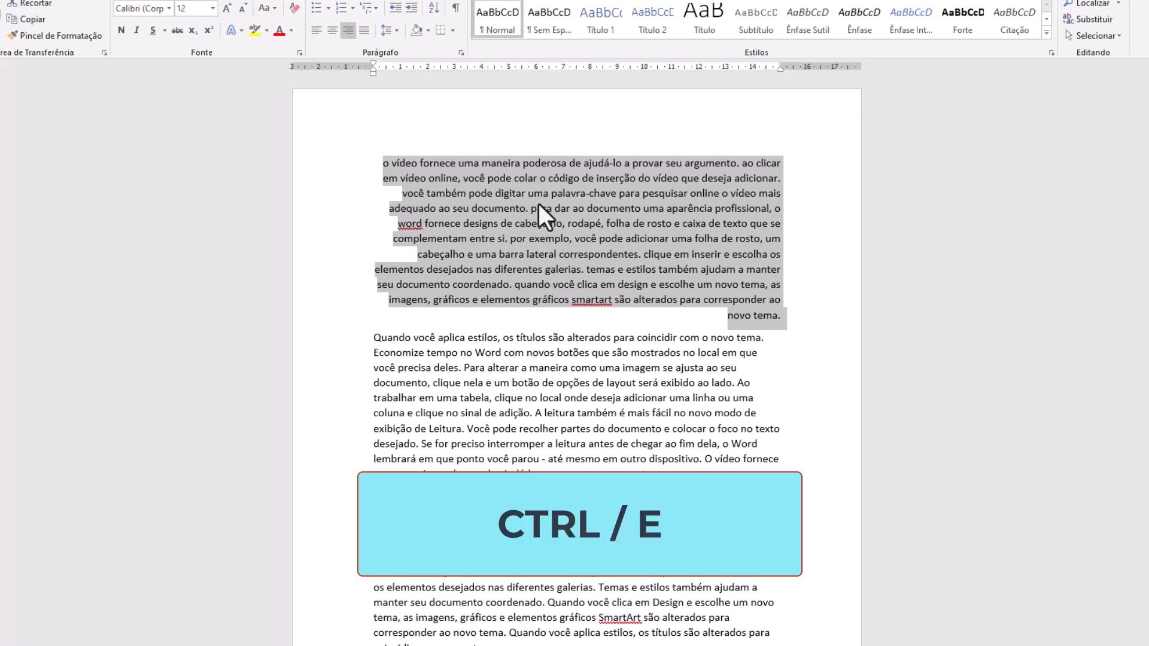
# Center the first paragraph and increase its font size to 14.
pyautogui.hotkey('ctrl', 'e')
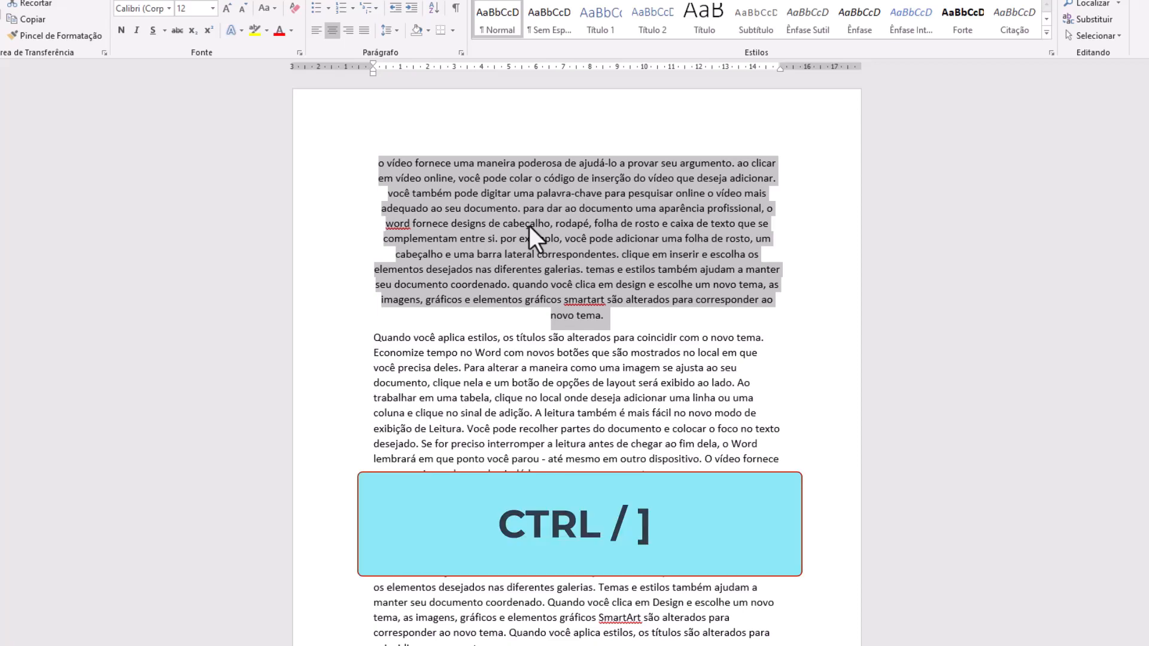
pyautogui.hotkey('ctrl', ']')
pyautogui.hotkey('ctrl', ']')
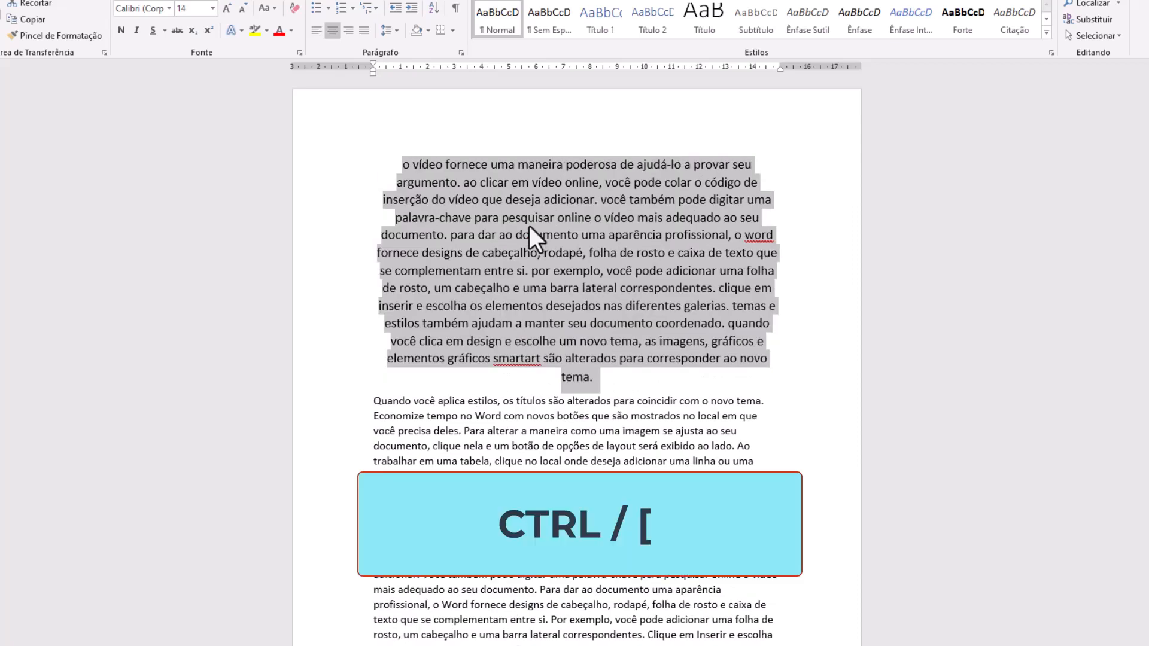
# Reduce the first paragraph's font size to 12, then raise it to 13.
pyautogui.hotkey('ctrl', '[')
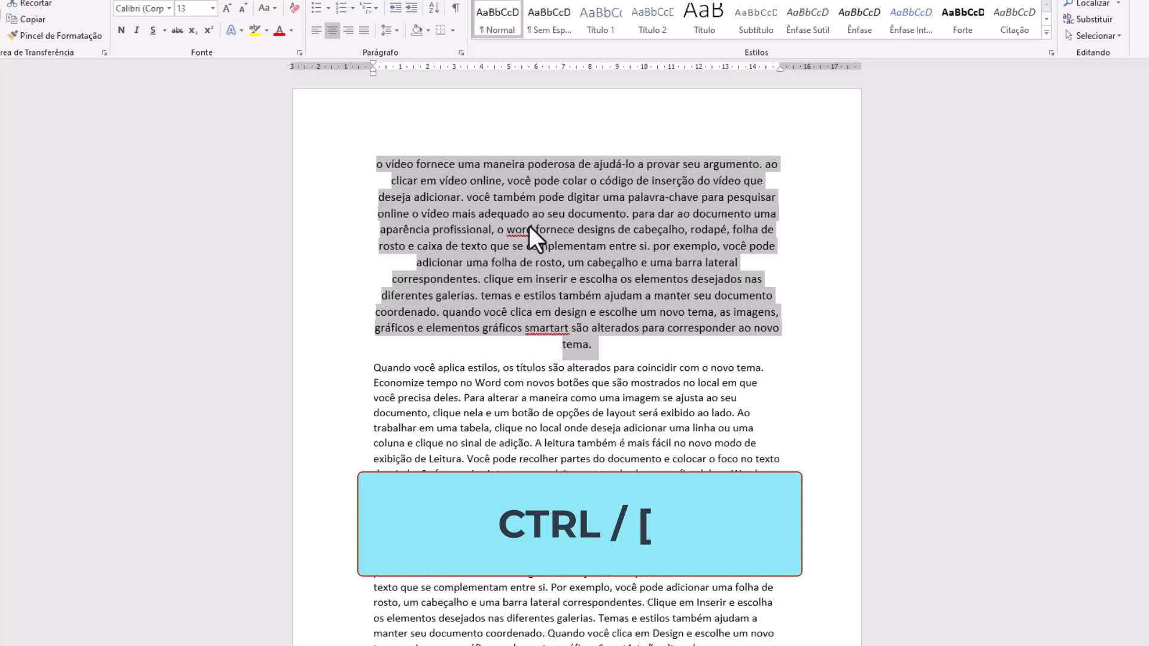
pyautogui.hotkey('ctrl', '[')
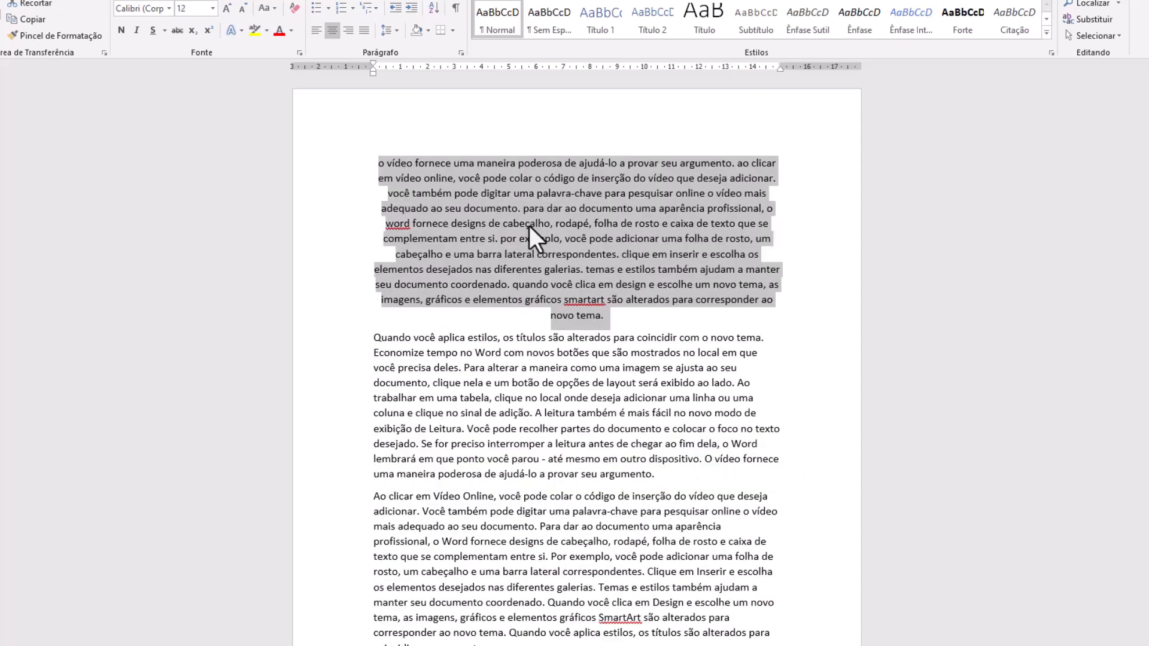
pyautogui.hotkey('ctrl', ']')
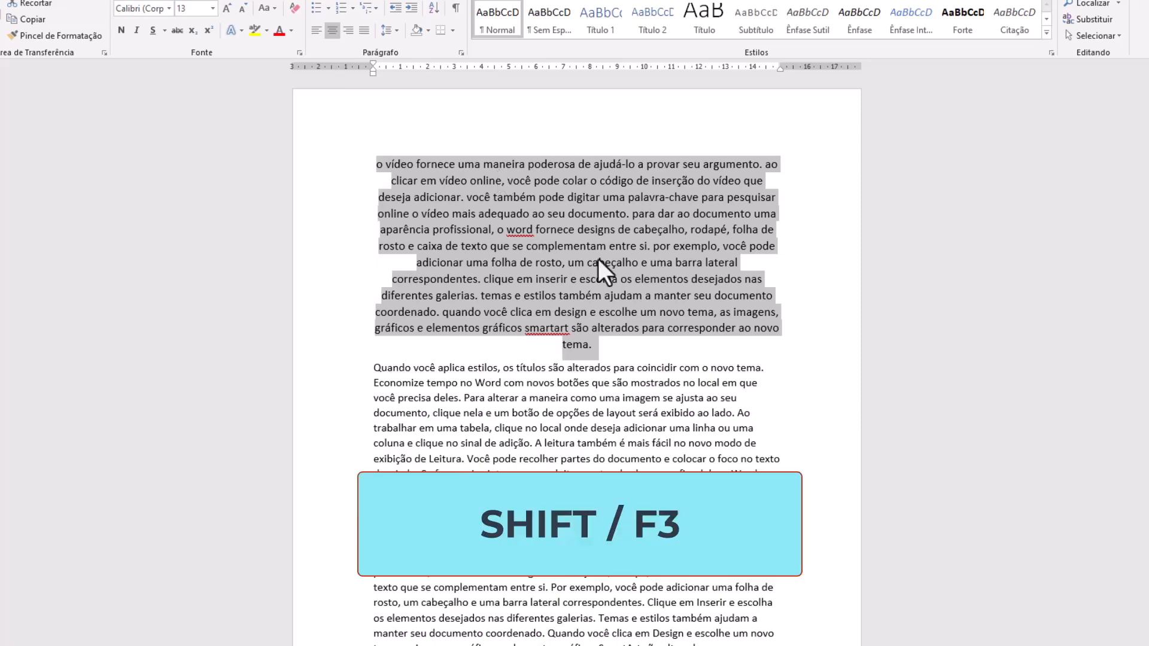
# Switch the first paragraph's letter case between uppercase and lowercase several times, finishing in lowercase.
pyautogui.hotkey('shift', 'F3')
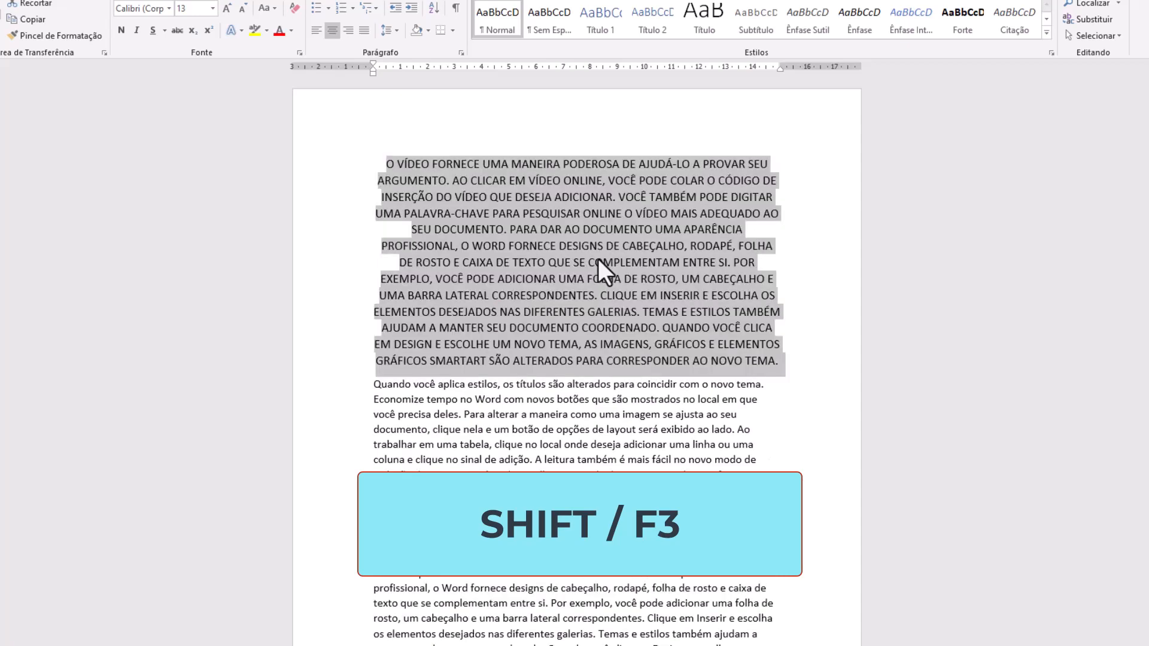
pyautogui.hotkey('shift', 'F3')
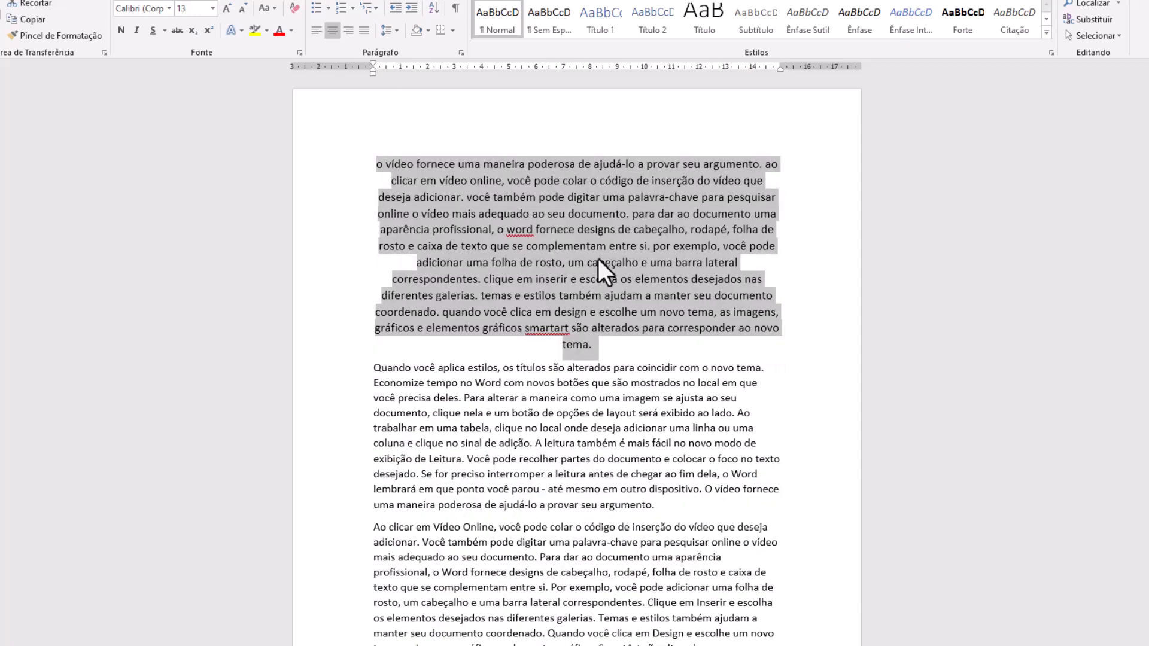
pyautogui.hotkey('shift', 'F3')
pyautogui.hotkey('shift', 'F3')
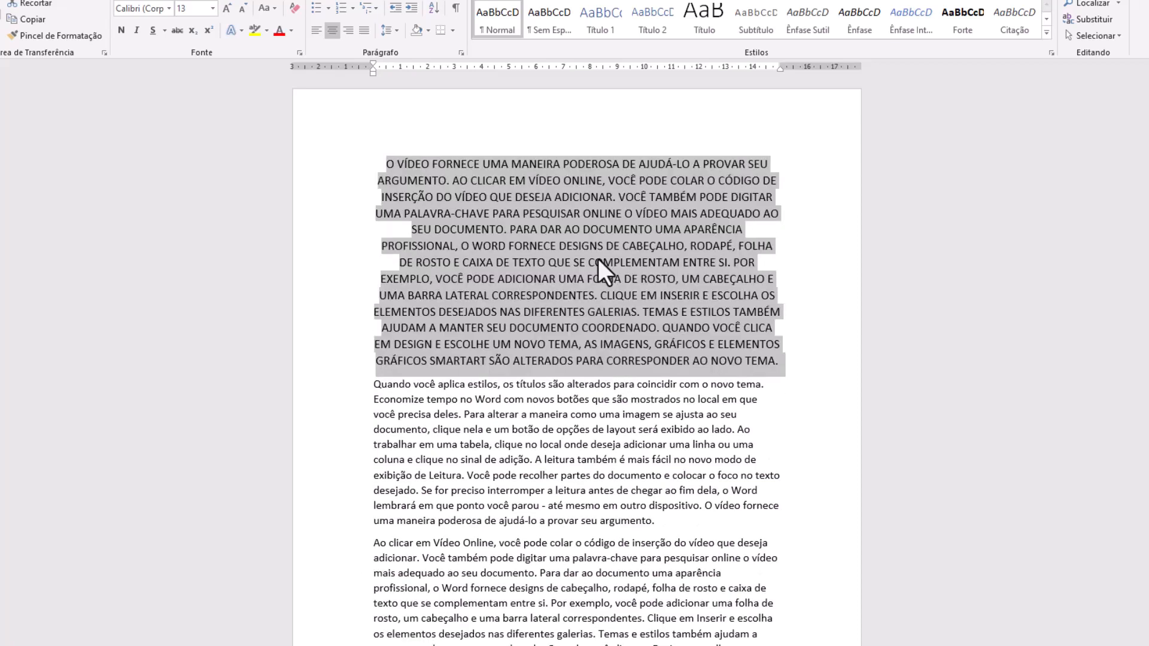
pyautogui.hotkey('shift', 'F3')
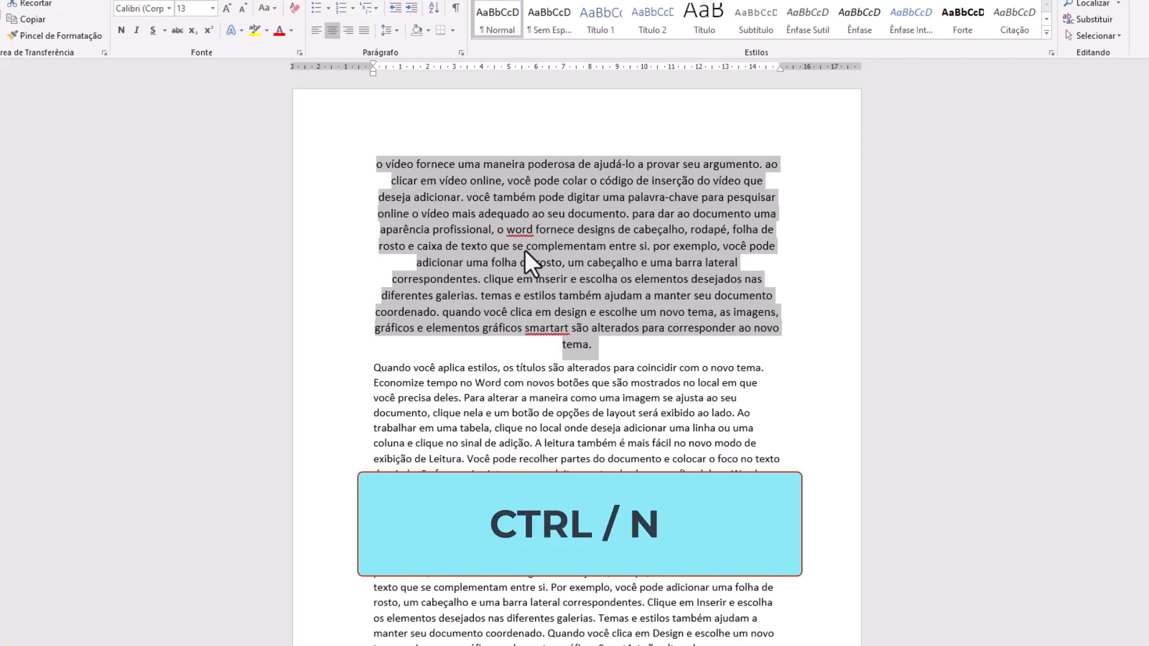
# Try bold and then italic on the whole first paragraph, removing each one again.
pyautogui.hotkey('ctrl', 'n')
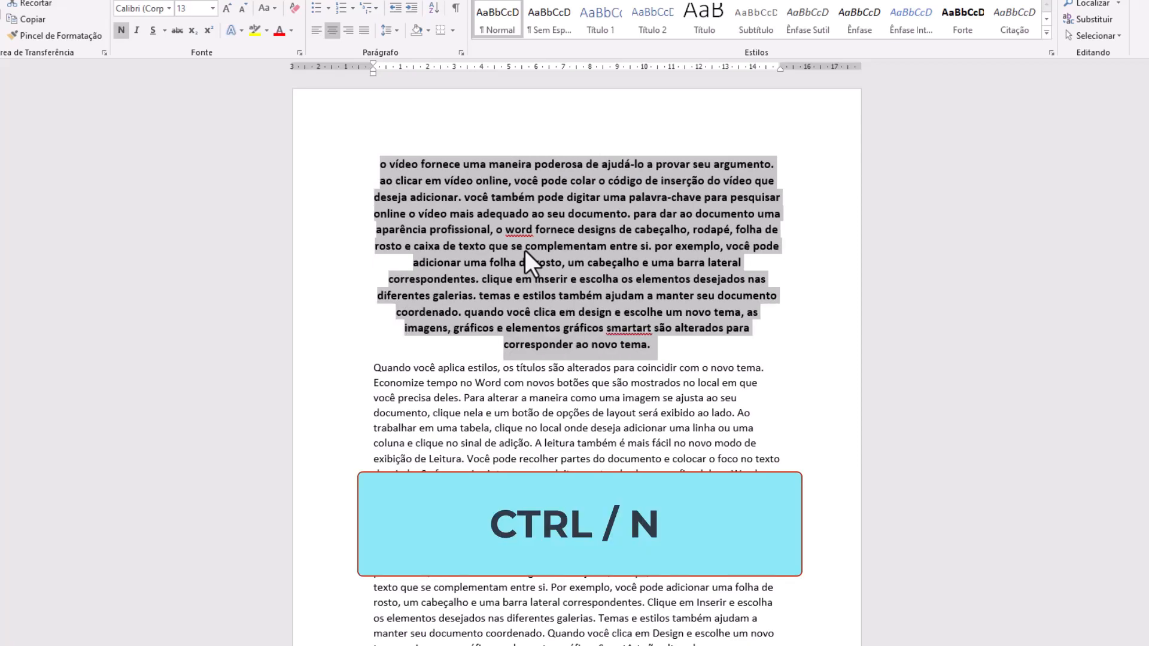
pyautogui.hotkey('ctrl', 'n')
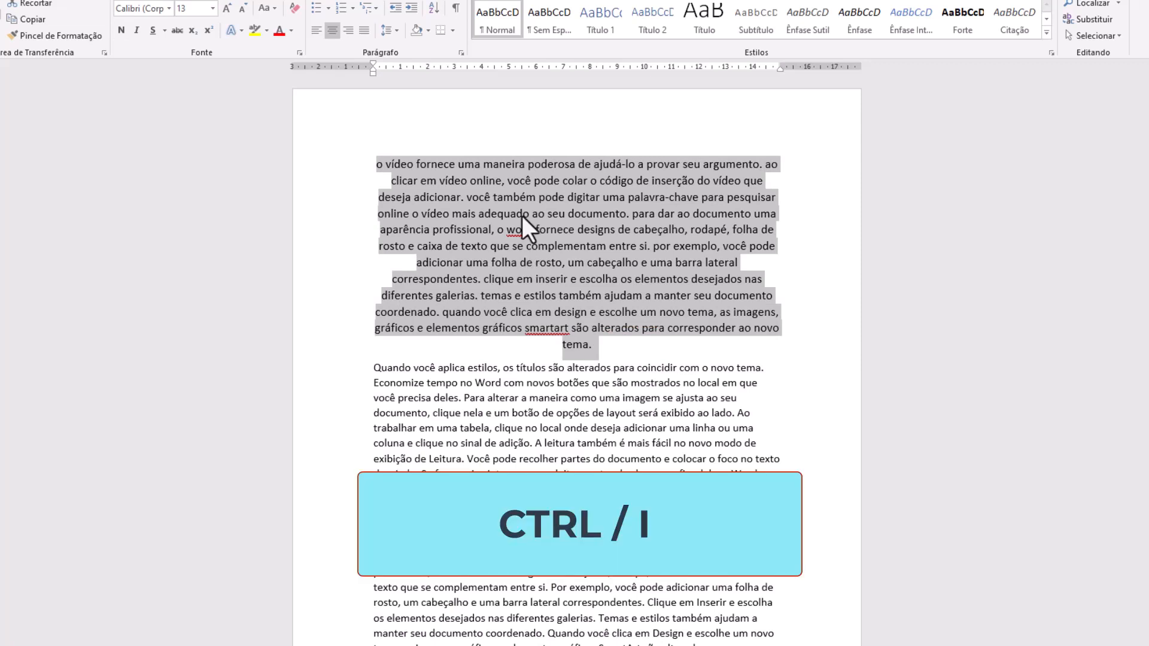
pyautogui.hotkey('ctrl', 'i')
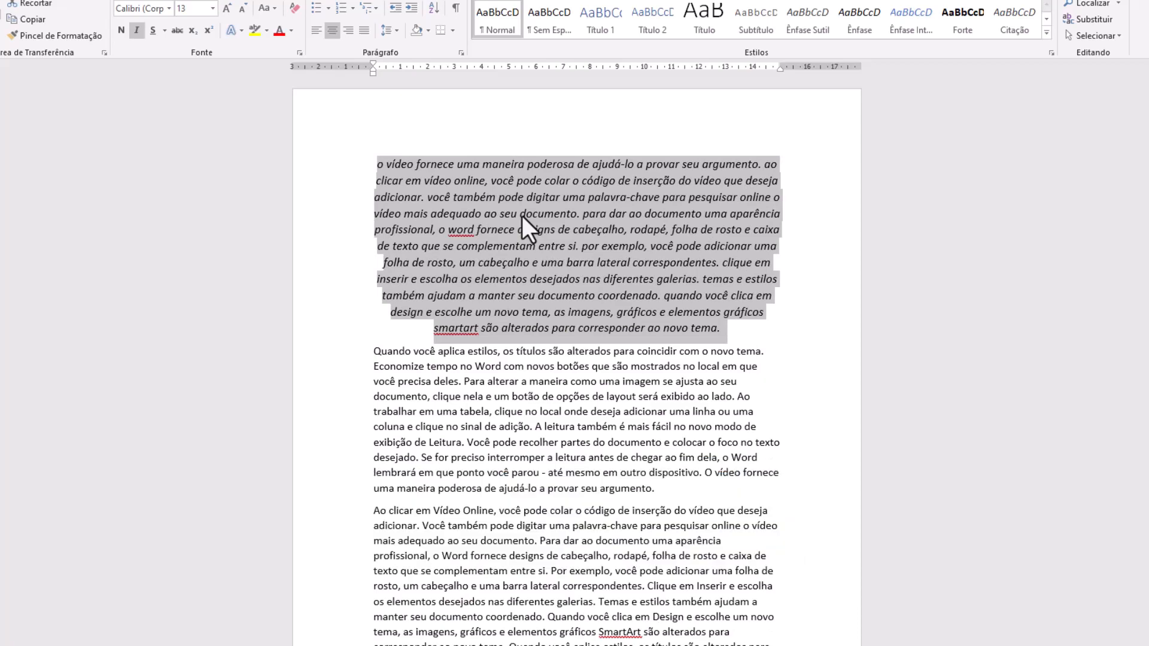
pyautogui.hotkey('ctrl', 'i')
# Clear the selection and justify the first paragraph.
pyautogui.click(607, 141)
pyautogui.hotkey('ctrl', 'j')
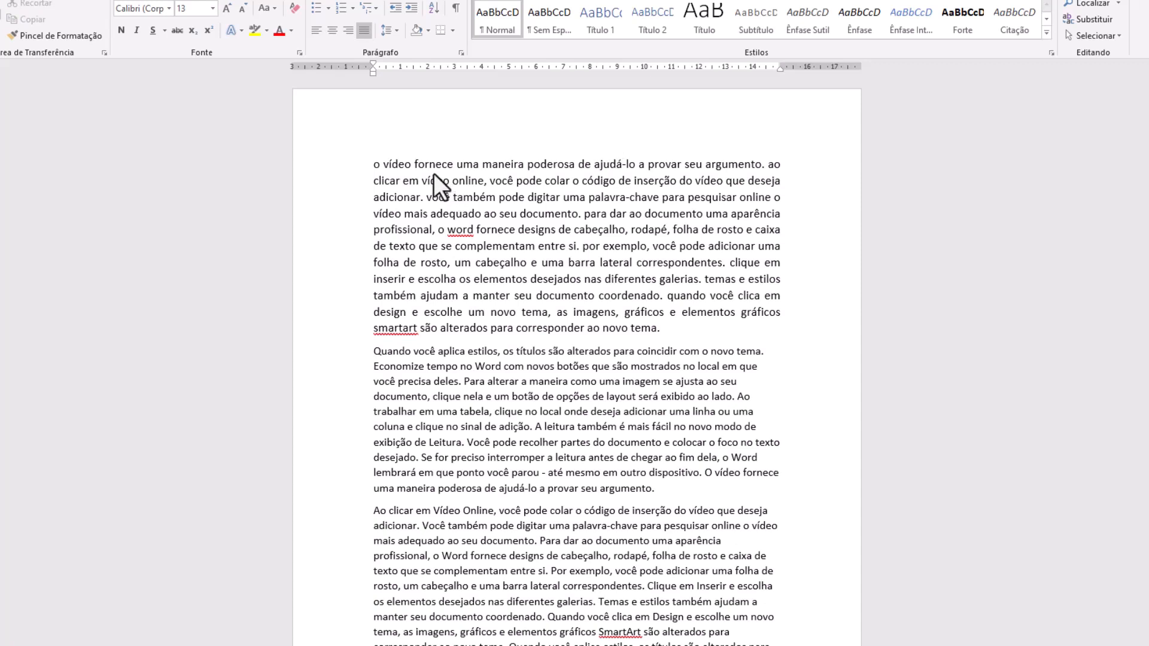
# Set up a replacement of "argumento" with "situação" and find the first match from the start of the document.
pyautogui.click(372, 168)
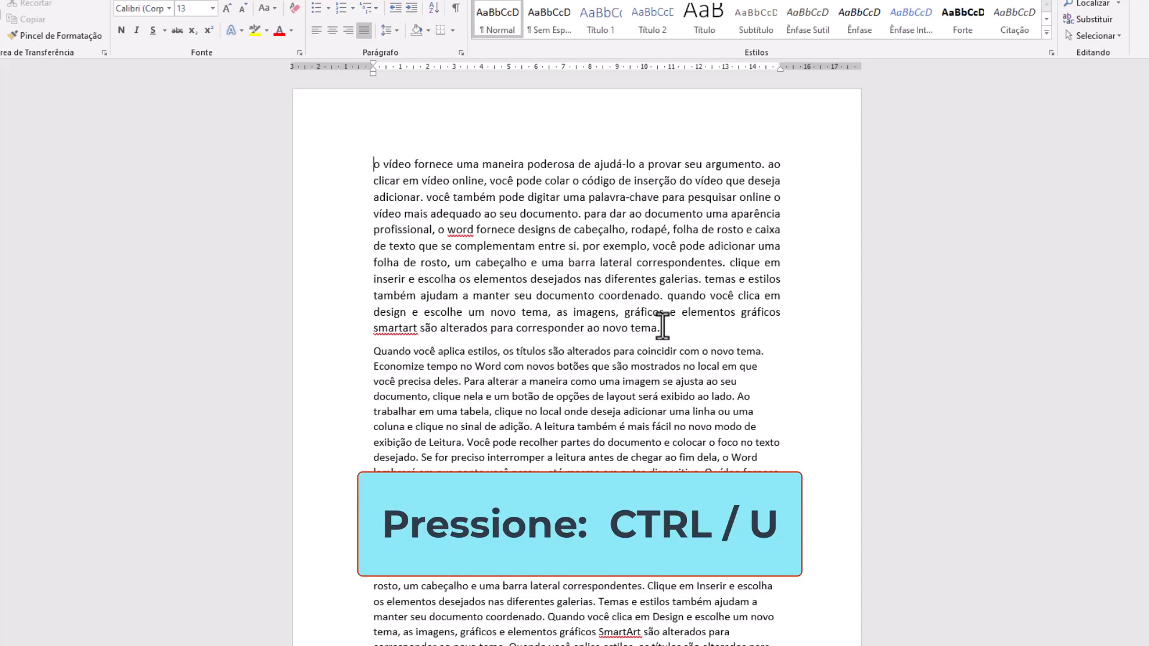
pyautogui.hotkey('ctrl', 'u')
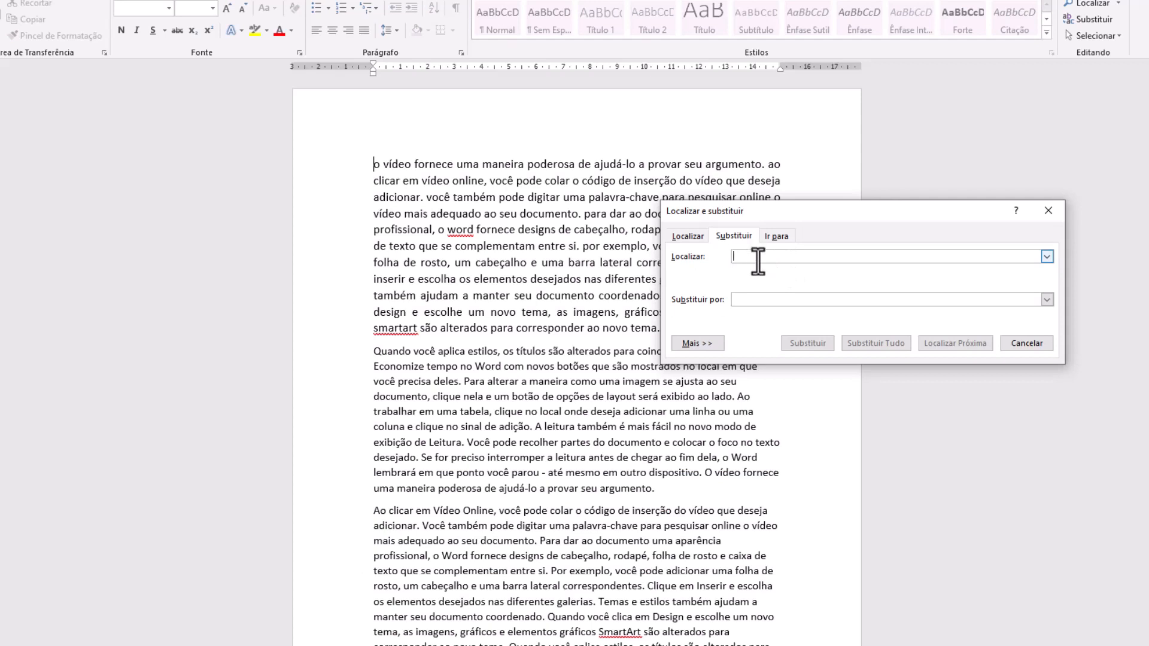
pyautogui.click(737, 301)
pyautogui.click(755, 256)
pyautogui.write('argumento')
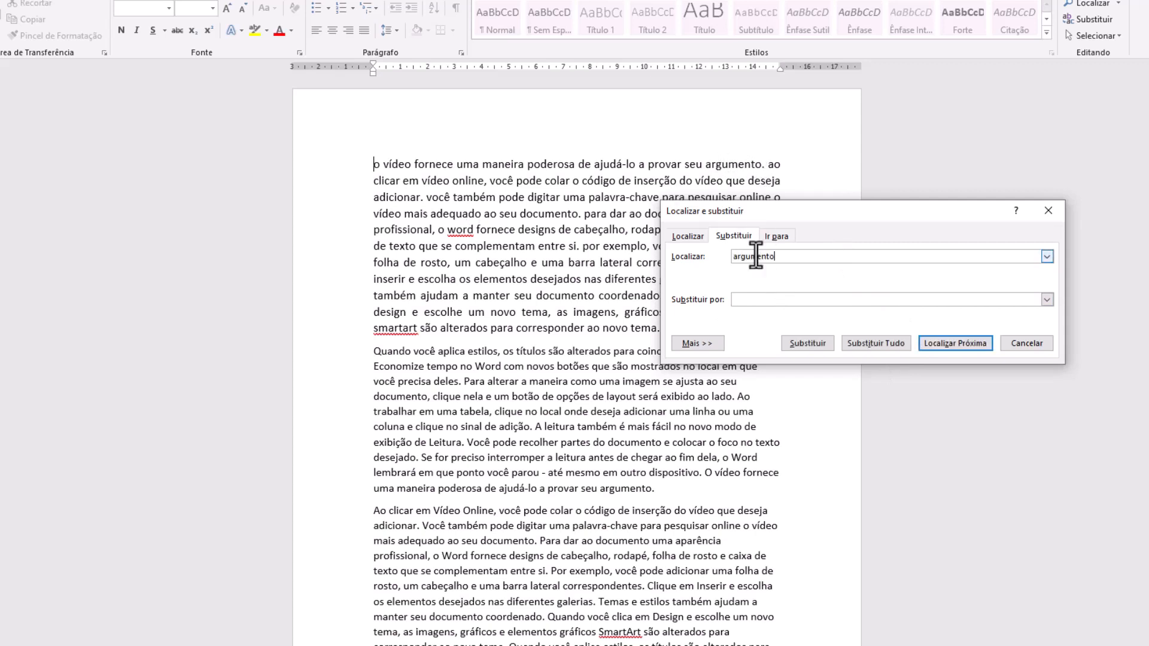
pyautogui.press('Tab')
pyautogui.write('situação')
pyautogui.click(956, 350)
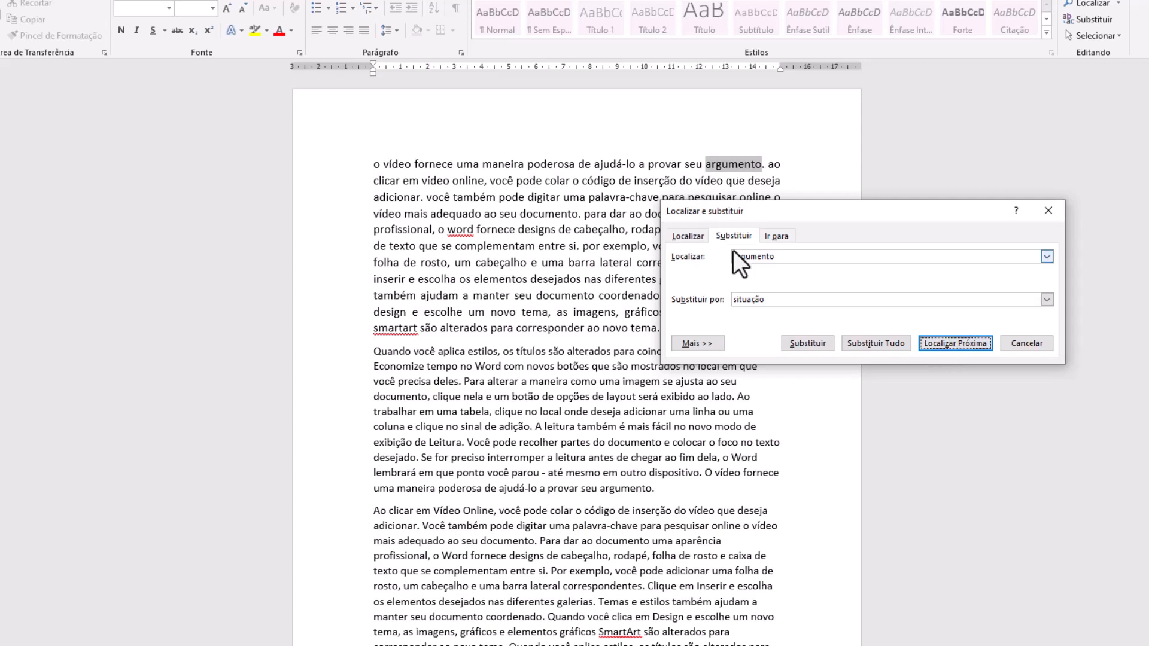
# Replace the first two matches of "argumento" one at a time, then replace all remaining matches with "situação".
pyautogui.click(810, 345)
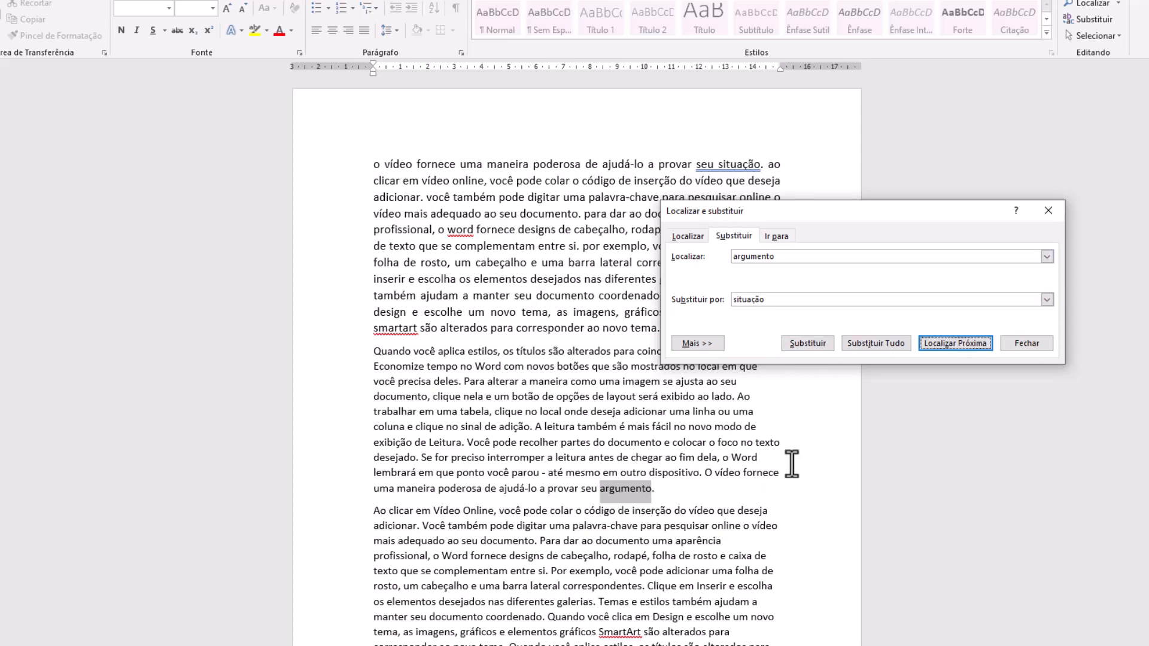
pyautogui.click(807, 344)
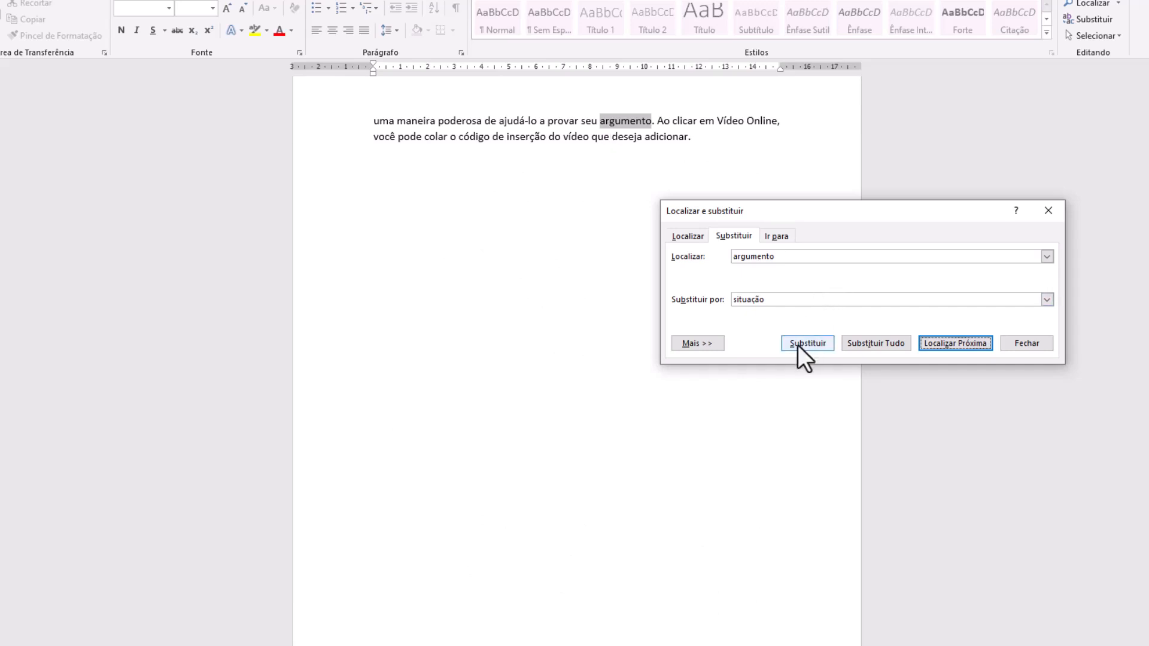
pyautogui.click(867, 342)
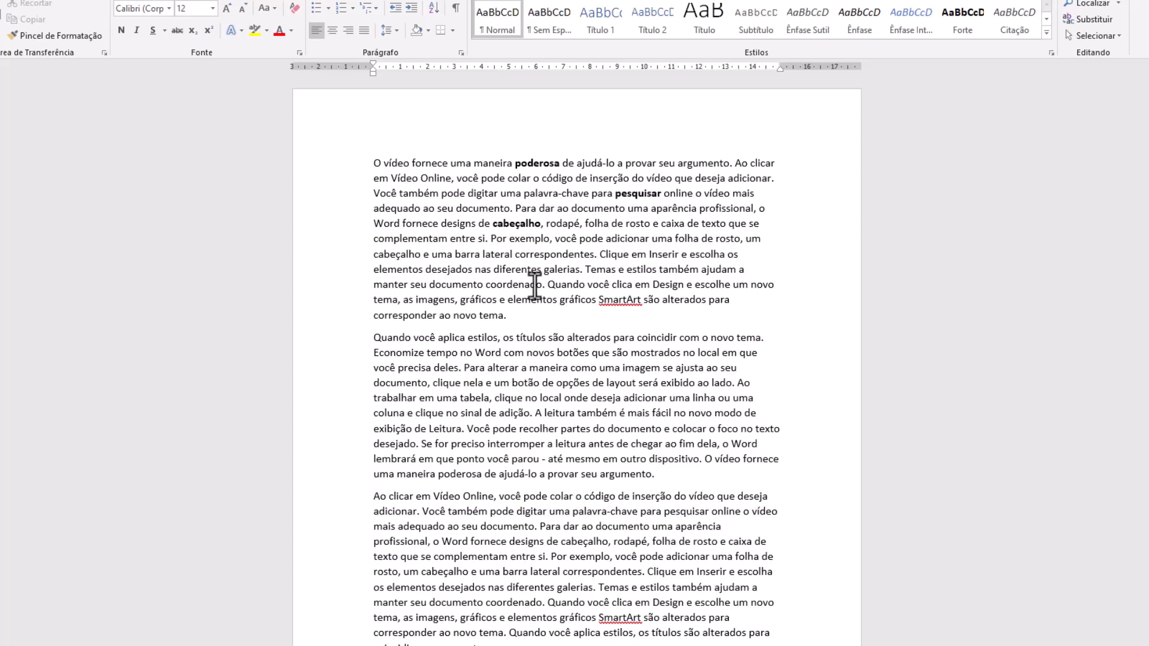
# Practise selecting text from the start of the first paragraph, first partway through it, then up to "estilos" in the second paragraph.
pyautogui.click(372, 164)
pyautogui.doubleClick(429, 164)
pyautogui.moveTo(373, 164); pyautogui.dragTo(550, 210)
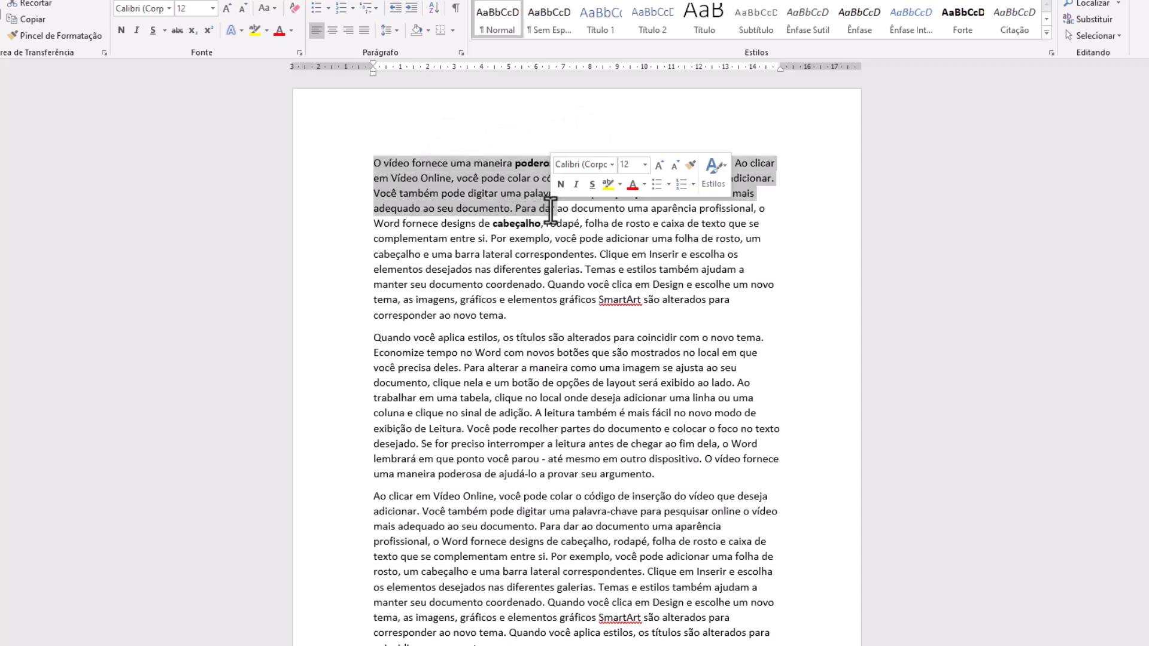
pyautogui.click(409, 165)
pyautogui.moveTo(373, 161); pyautogui.dragTo(493, 342)
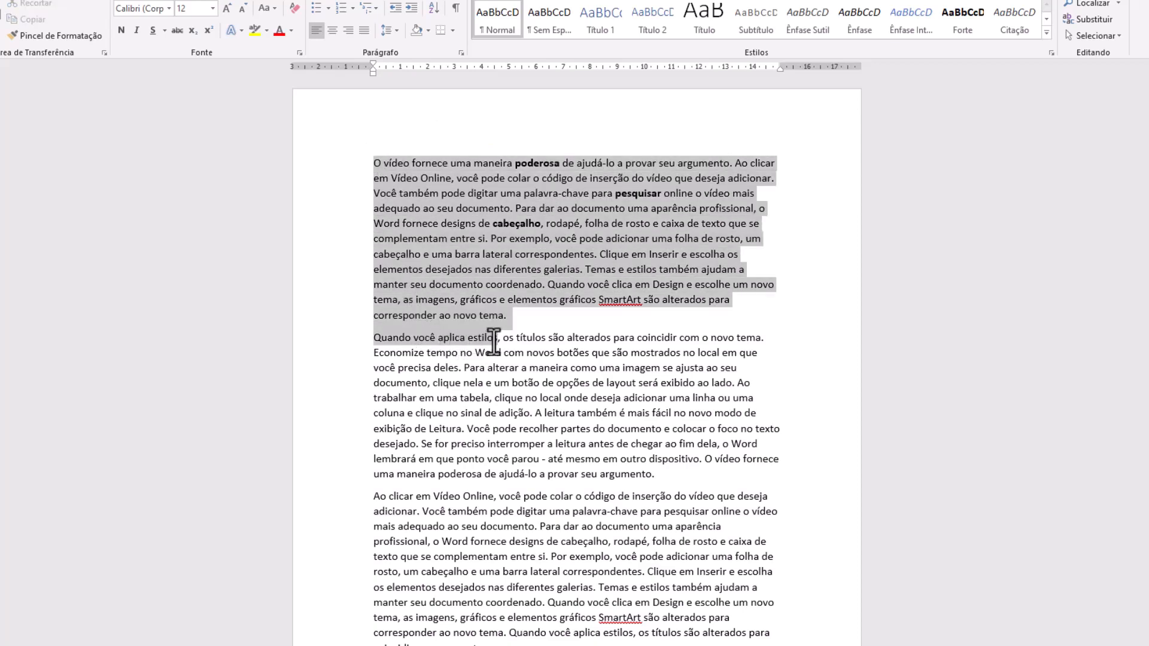
pyautogui.click(433, 316)
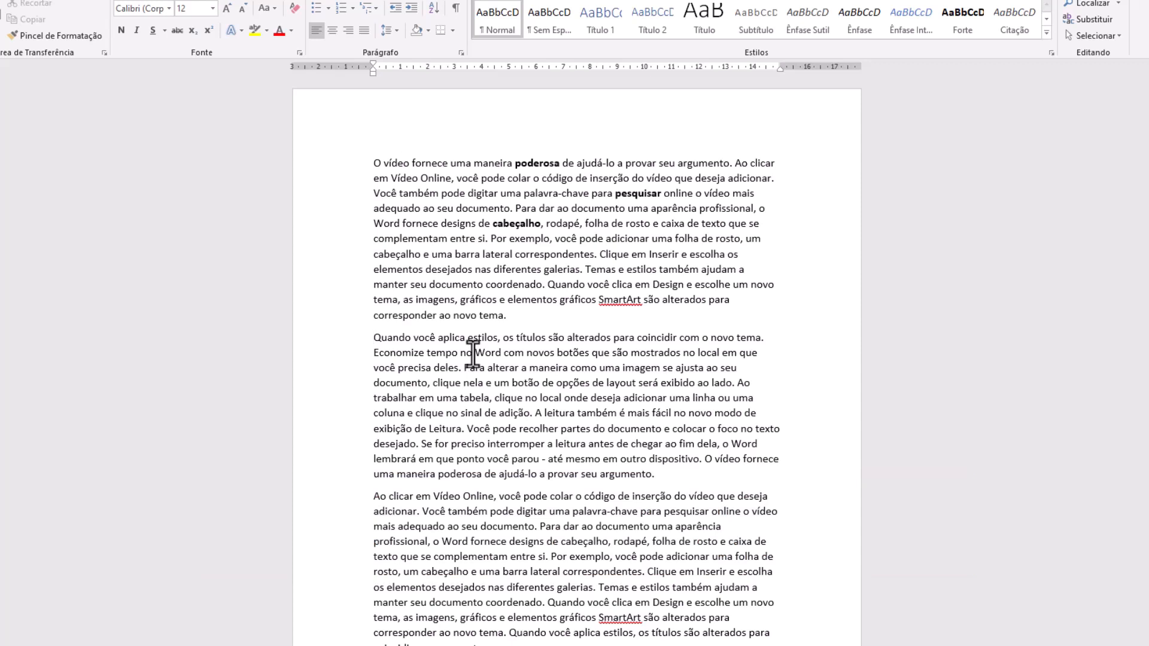
# Extend a selection character by character from the start of the second paragraph through "estilos", then shrink it back.
pyautogui.press('Right')
pyautogui.press('Right')
pyautogui.press('Right')
pyautogui.press('Right')
pyautogui.press('Right')
pyautogui.press('Right')
pyautogui.press('Right')
pyautogui.press('Right')
pyautogui.press('Right')
pyautogui.press('Right')
pyautogui.press('Right')
pyautogui.press('Right')
pyautogui.press('Right')
pyautogui.press('Right')
pyautogui.press('Right')
pyautogui.press('Right')
pyautogui.press('Right')
pyautogui.press('Right')
pyautogui.press('Right')
pyautogui.press('Right')
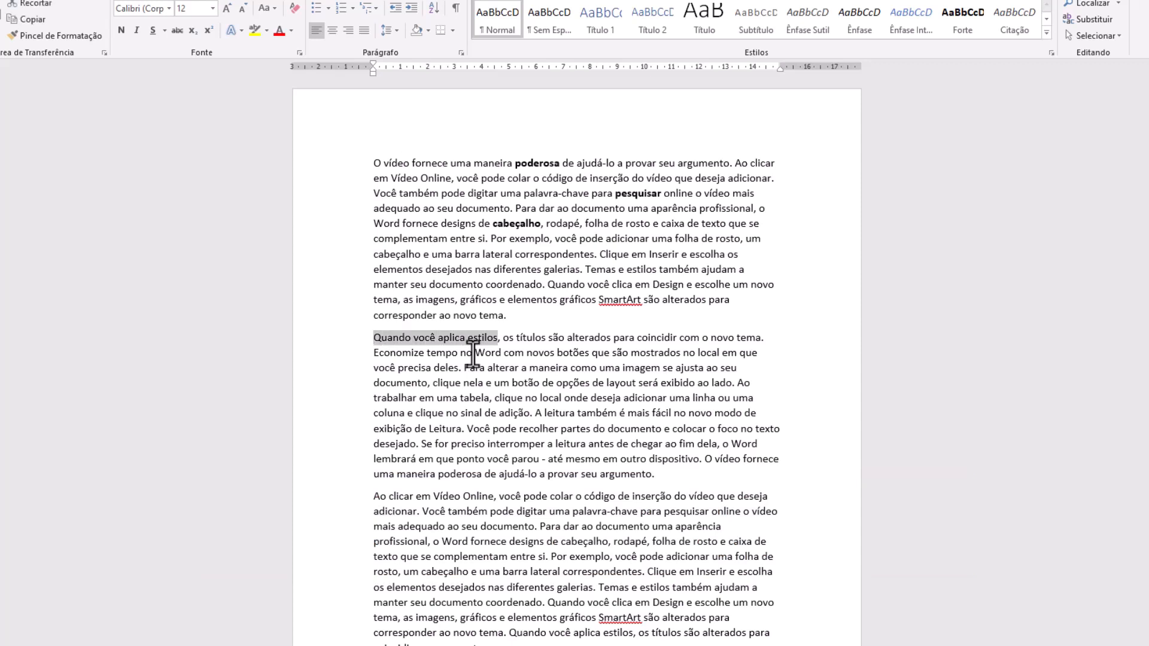
pyautogui.press('Left')
pyautogui.press('Left')
pyautogui.press('Left')
pyautogui.press('Left')
pyautogui.press('Left')
pyautogui.press('Left')
pyautogui.press('Left')
pyautogui.press('Left')
pyautogui.press('Left')
pyautogui.press('Left')
pyautogui.press('Left')
pyautogui.press('Left')
pyautogui.press('Left')
pyautogui.press('Left')
pyautogui.press('Left')
pyautogui.press('Left')
pyautogui.press('Left')
pyautogui.press('Left')
pyautogui.press('Left')
pyautogui.press('Left')
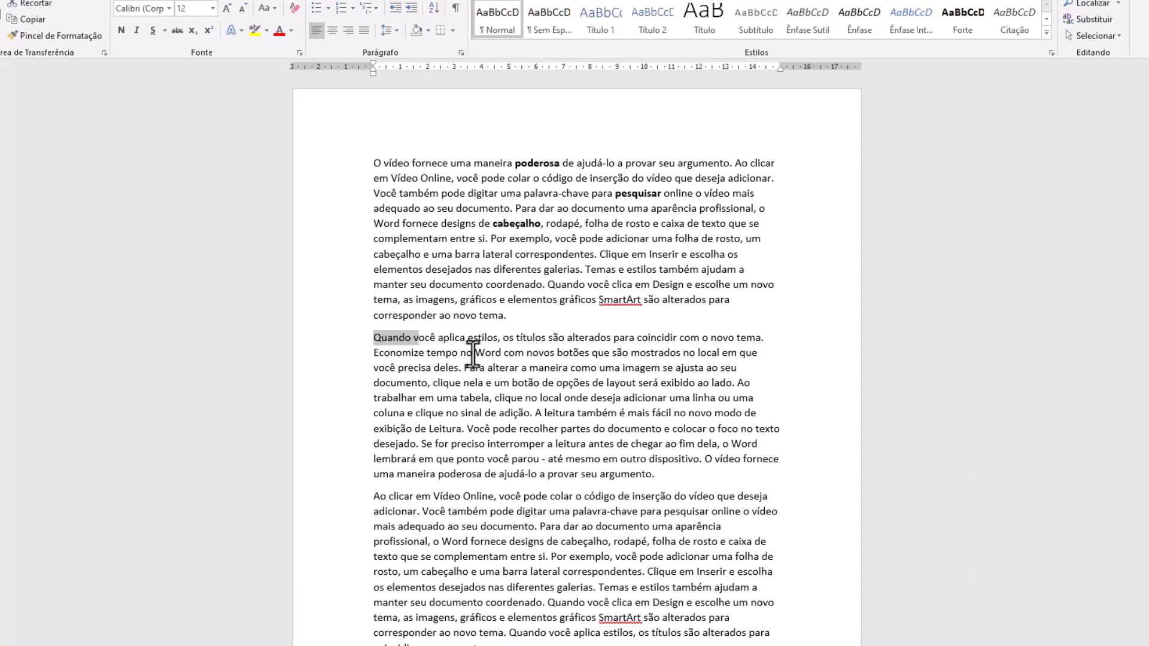
pyautogui.press('Left')
# Expand the selection from the second paragraph's first sentence to the full paragraph and the entire document, then clear it.
pyautogui.press('F8')
pyautogui.press('F8')
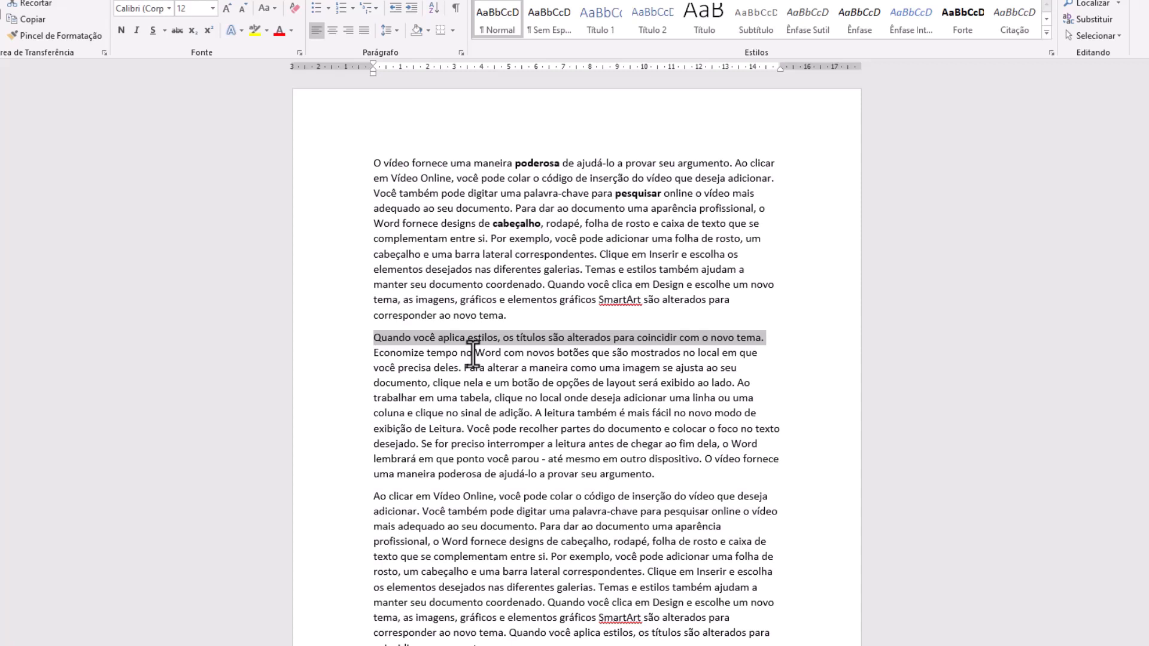
pyautogui.tripleClick(473, 353)
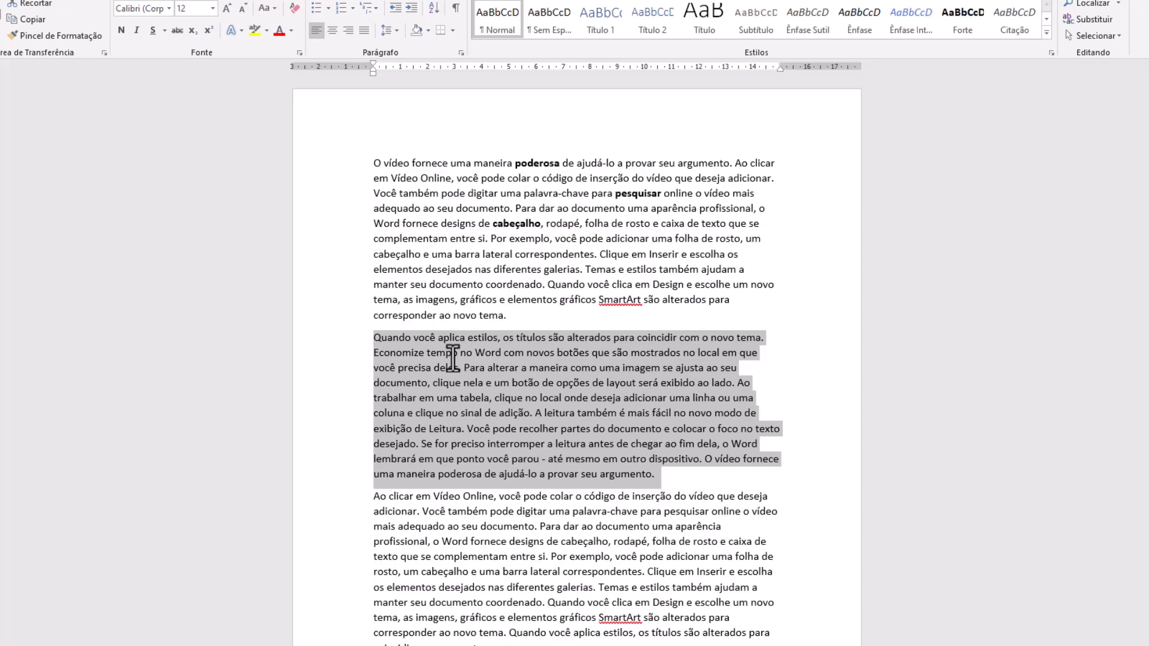
pyautogui.hotkey('ctrl', 'a')
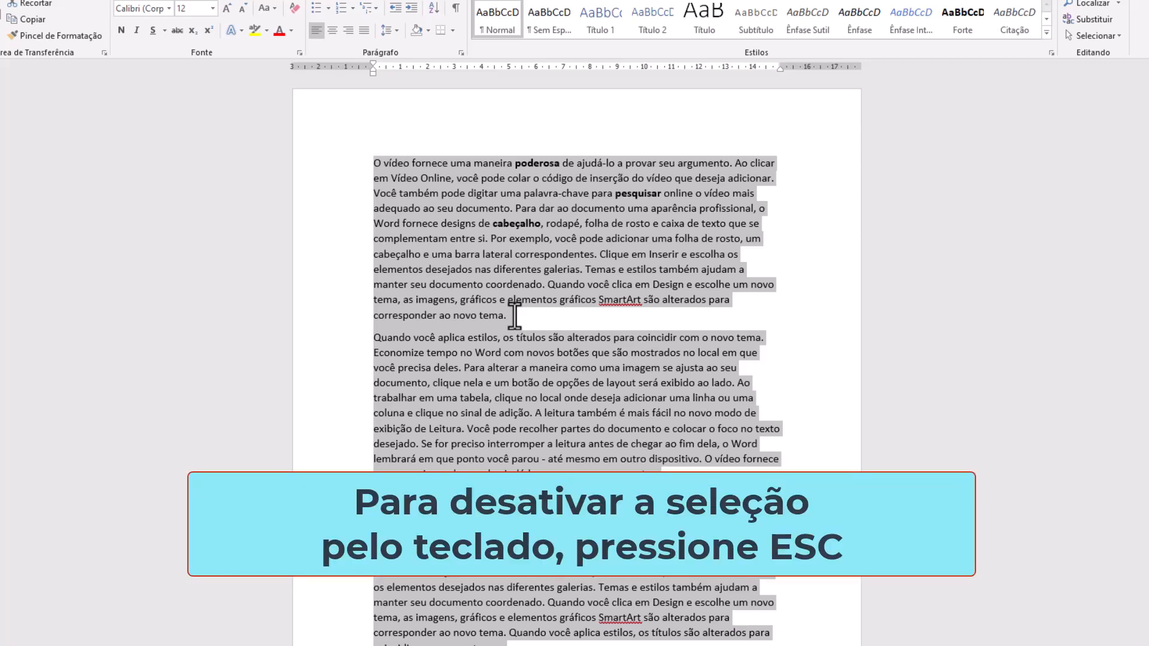
pyautogui.press('Escape')
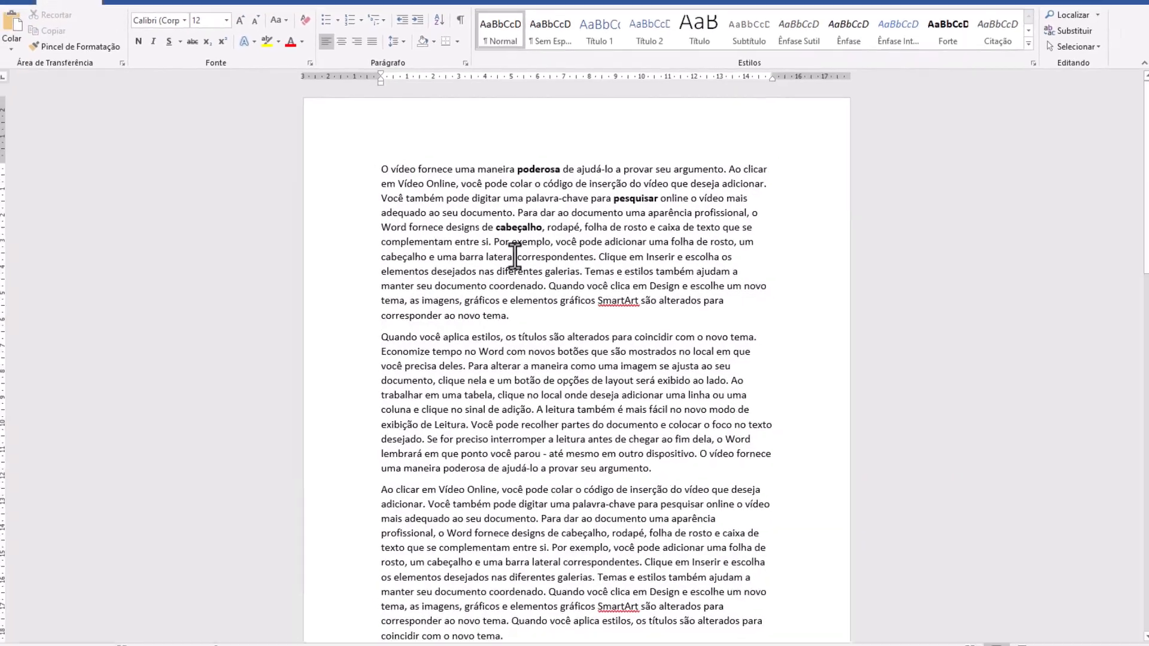